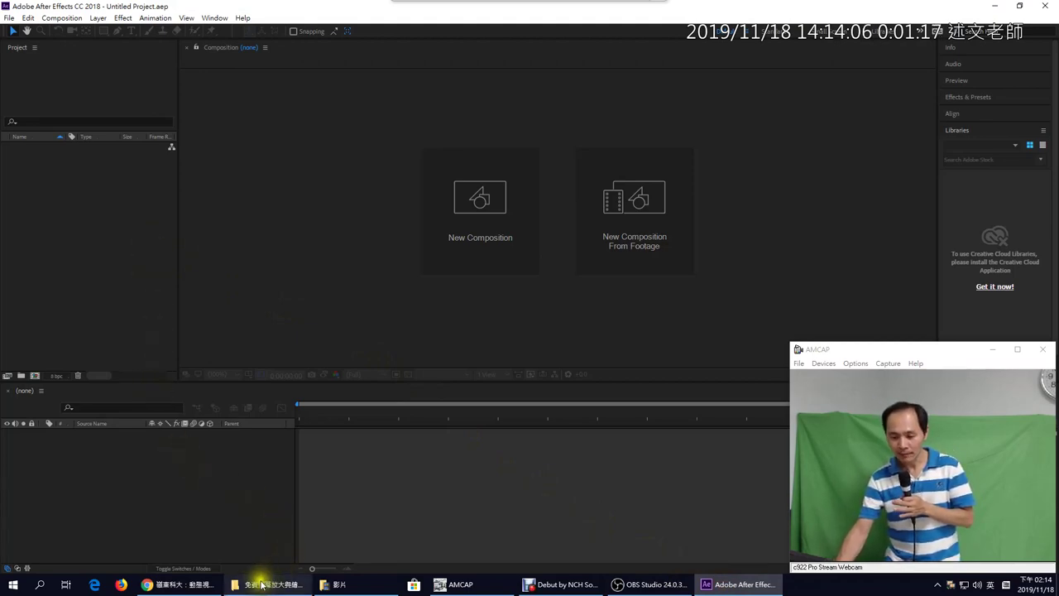
Switch to Chrome and import the downloaded P1050734.mp4 into the After Effects project
left_click(198, 584)
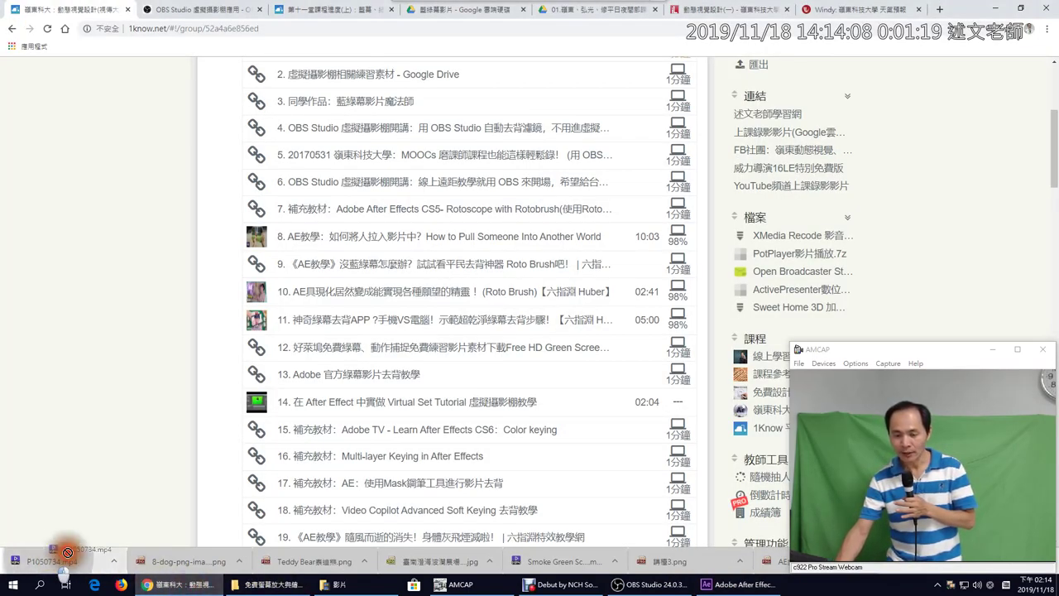
left_click(736, 584)
left_click_drag(266, 388, 90, 225)
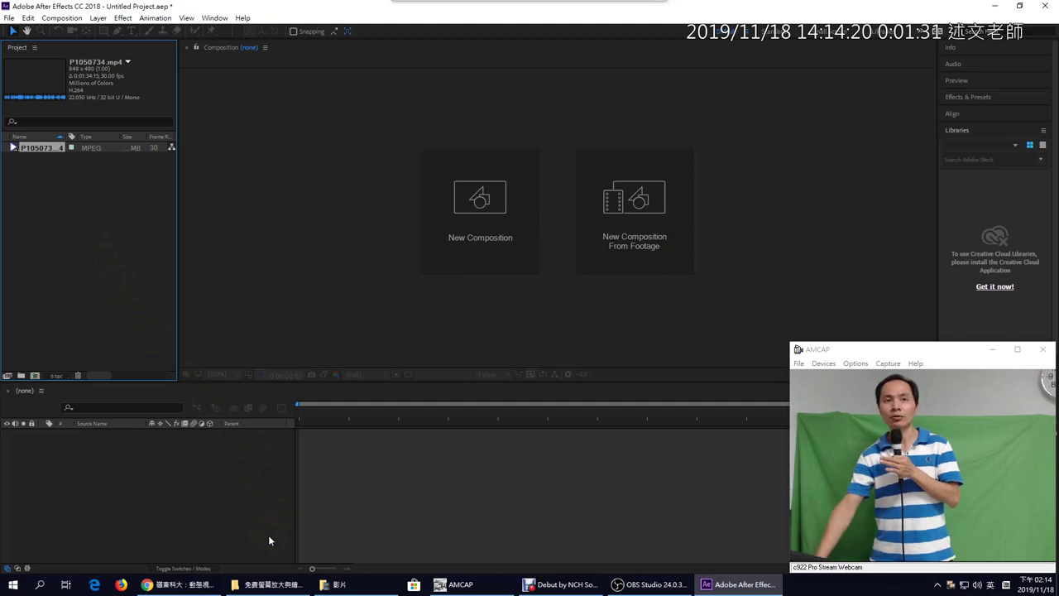
Import the downloaded virtual-studio background image AE虛擬攝影棚背景圖.png from Chrome into the After Effects project
left_click(292, 589)
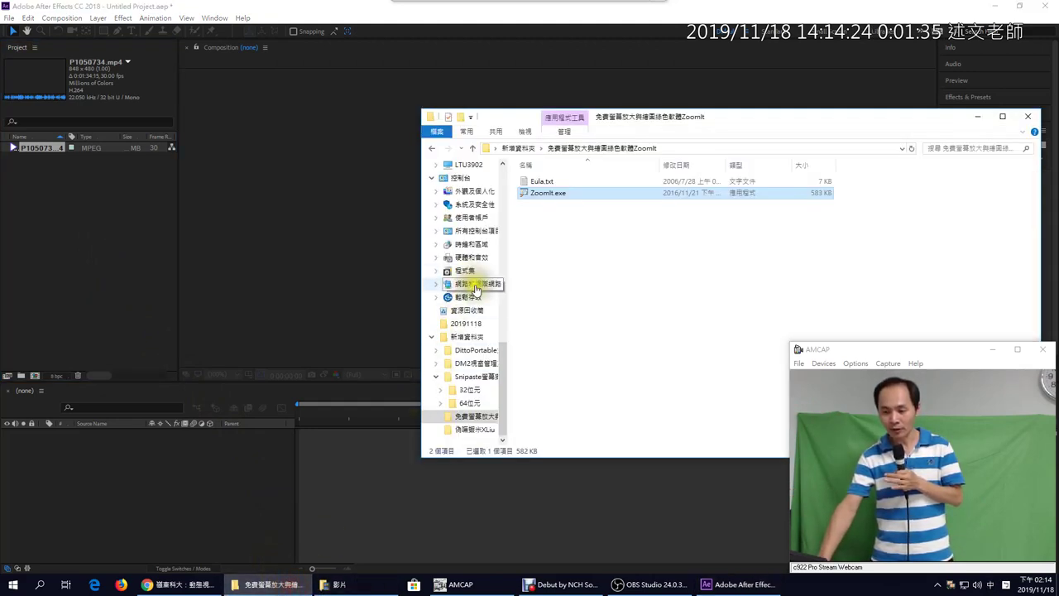
left_click_drag(501, 419, 509, 186)
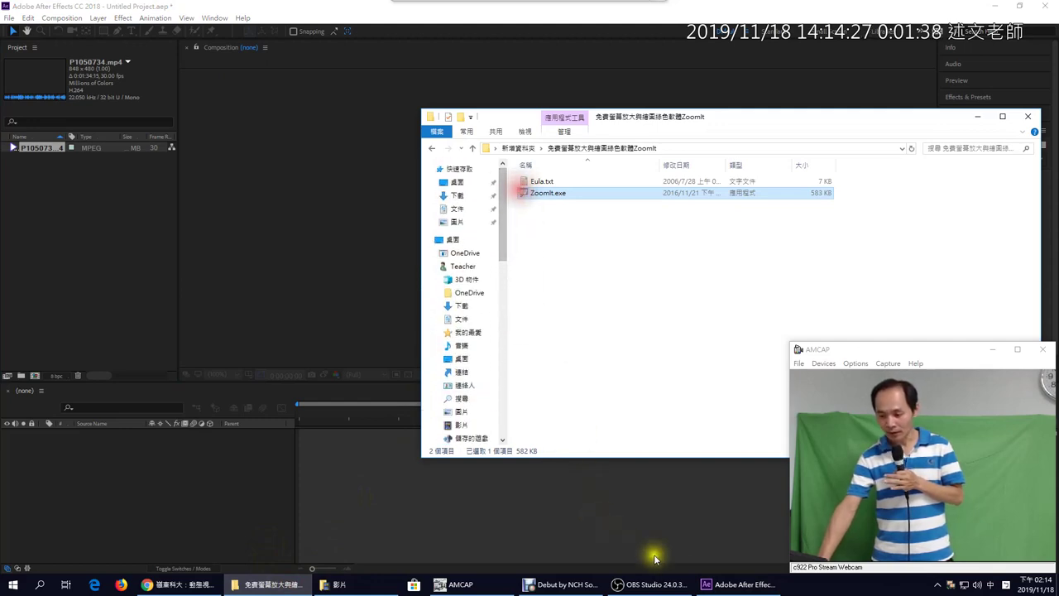
left_click(182, 584)
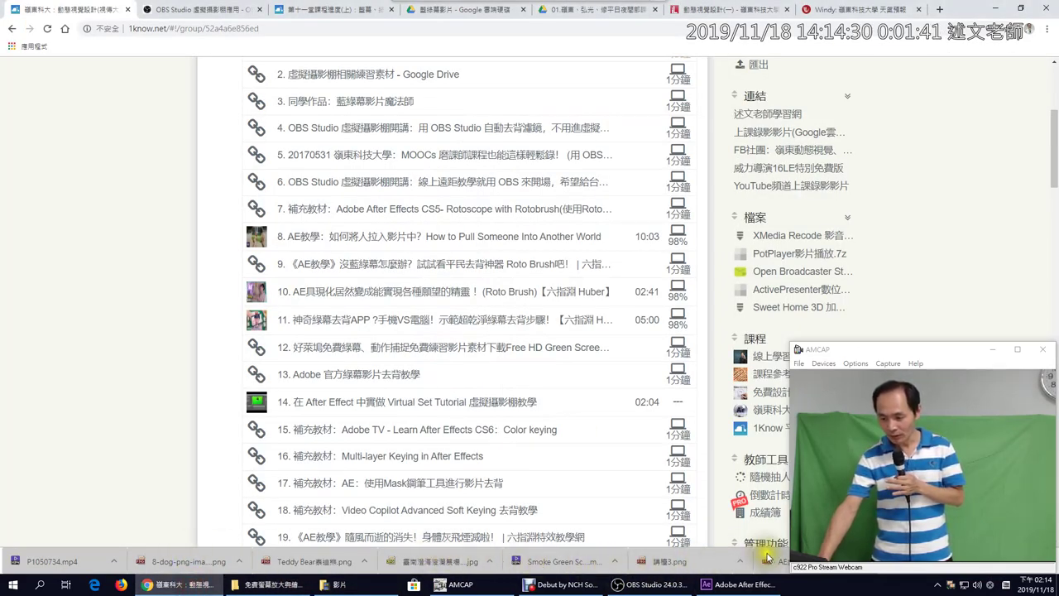
left_click(739, 584)
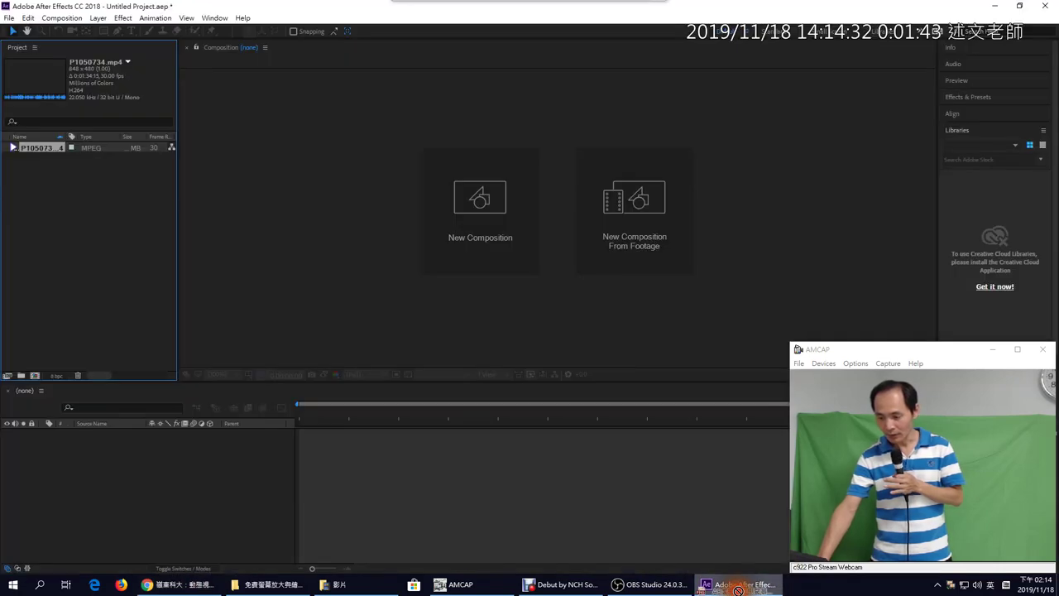
left_click_drag(139, 286, 139, 286)
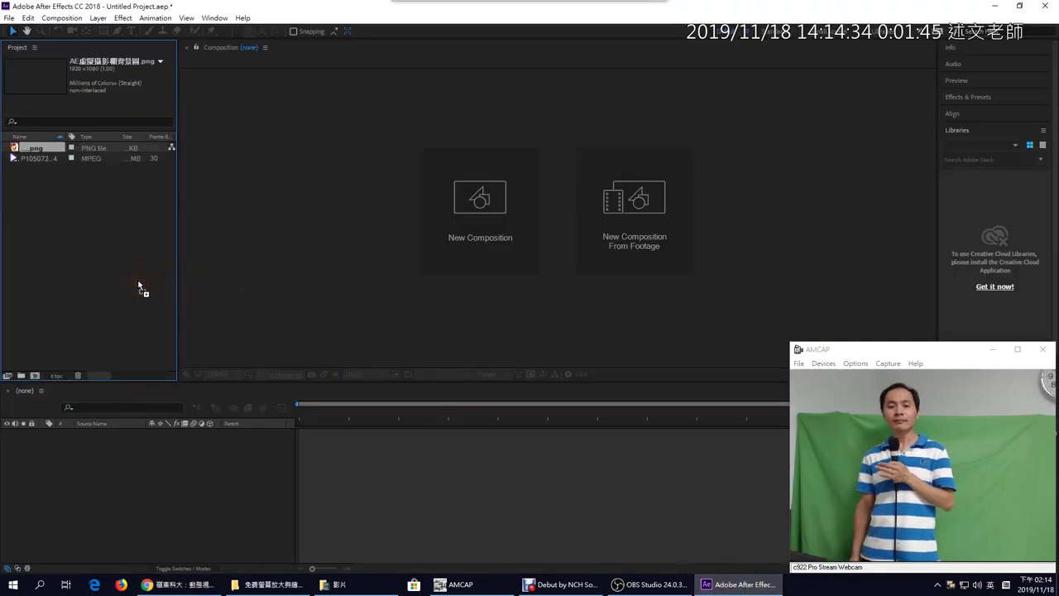
Create a composition from the AE虛擬攝影棚背景圖.png image and preview its picture at 0;00;05;08
left_click(38, 158)
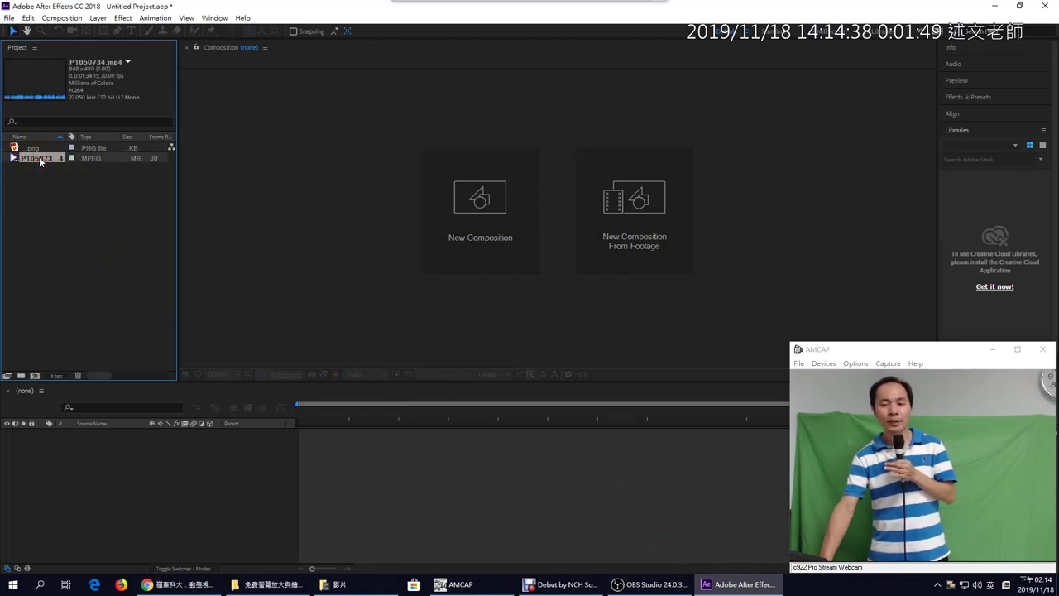
left_click(35, 149)
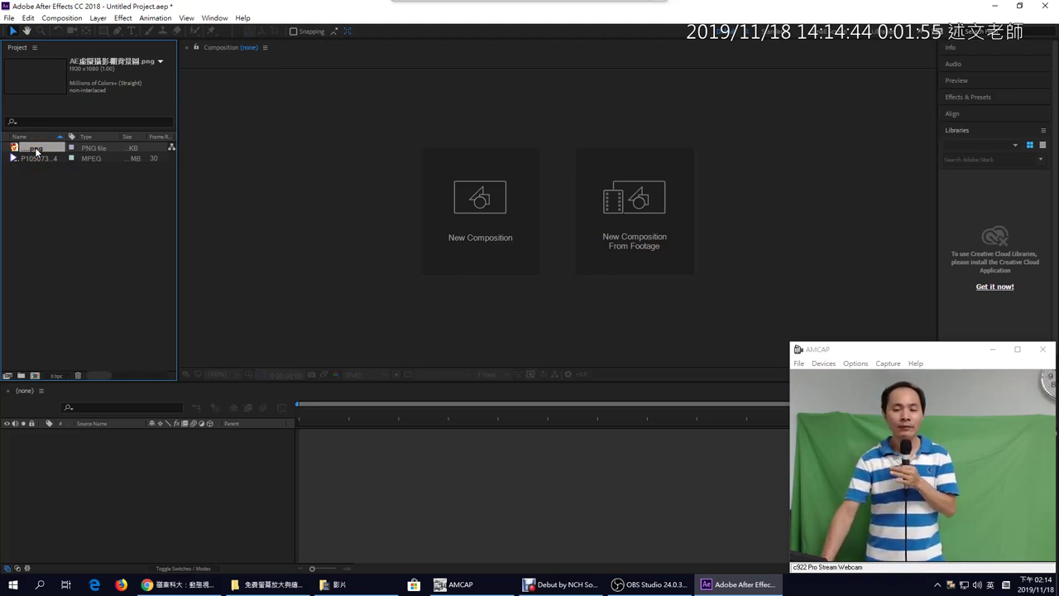
left_click(35, 149)
left_click_drag(36, 150, 37, 375)
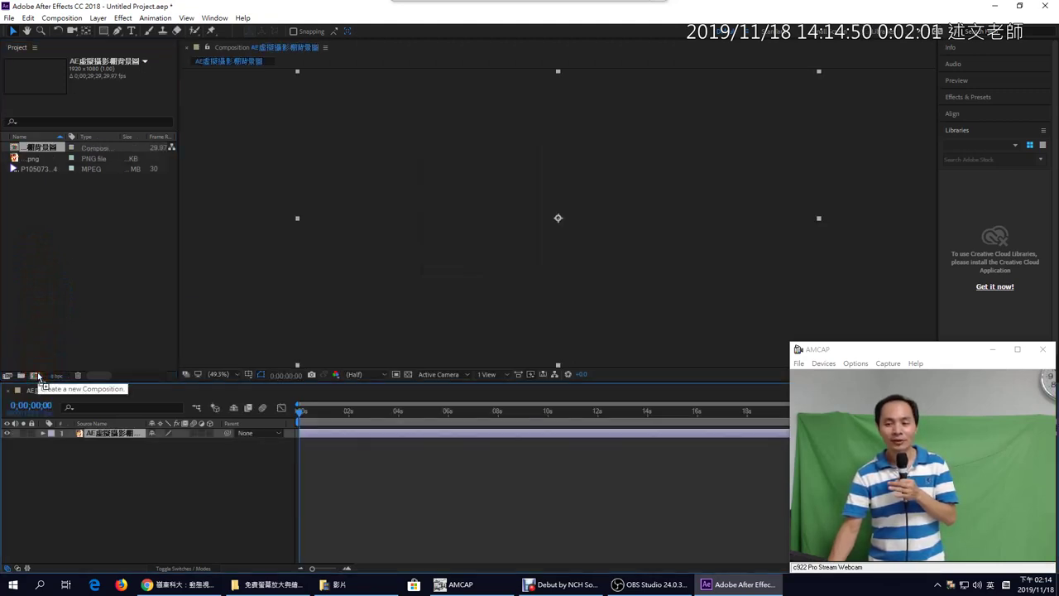
left_click_drag(303, 413, 433, 418)
key("Caps_Lock")
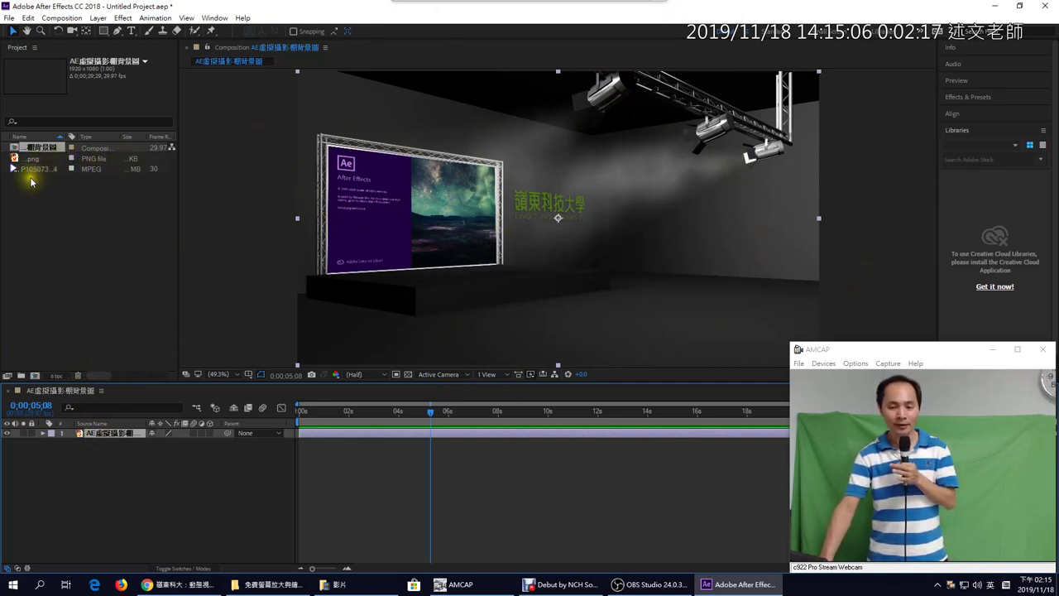
Place P1050734.mp4 above the background, beside the stage screen, and go to the frame at 0;00;01;09
left_click_drag(33, 169, 644, 253)
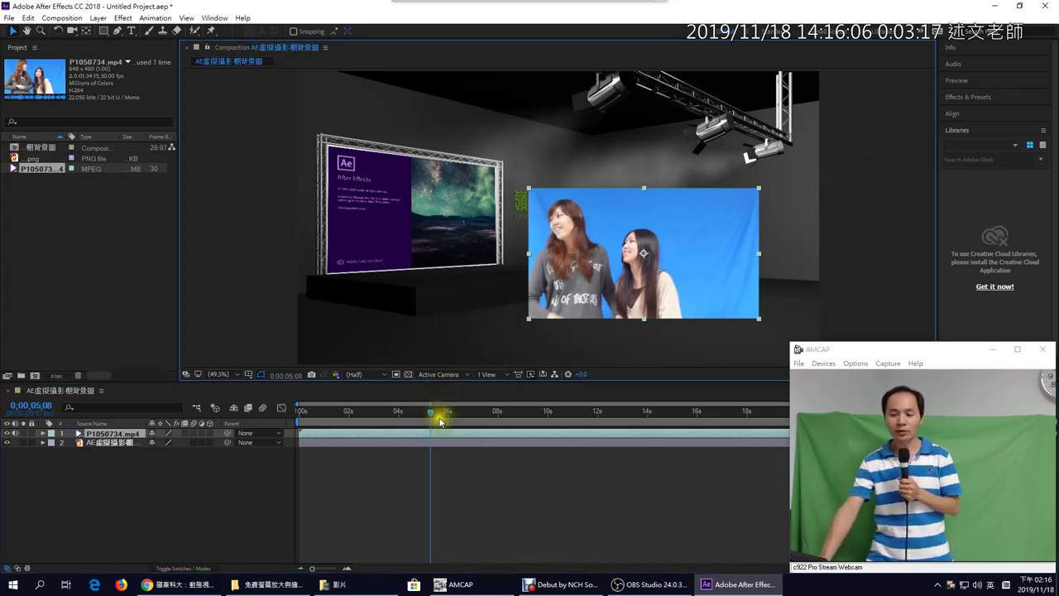
left_click_drag(430, 416, 332, 446)
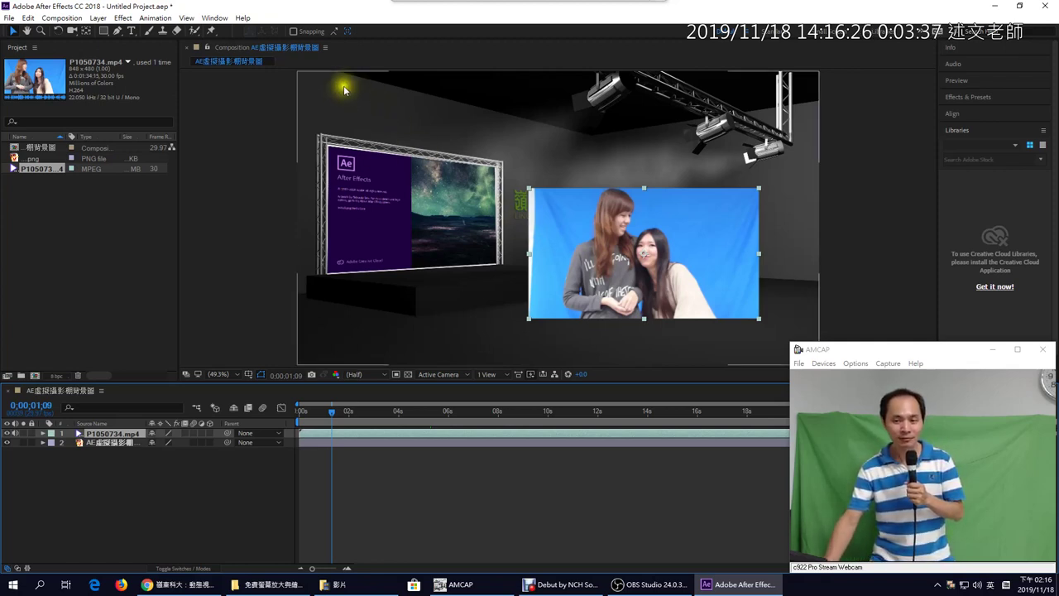
Draw a rectangular mask on the P1050734.mp4 layer that crops off its left edge, and reveal the mask's properties
left_click(104, 31)
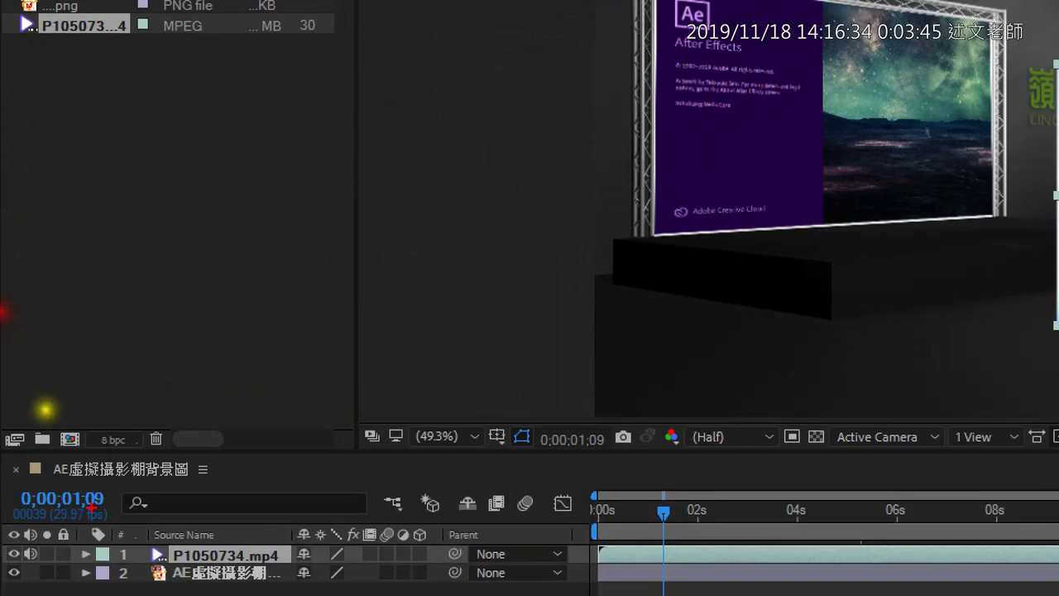
left_click(70, 481)
left_click_drag(146, 552, 179, 504)
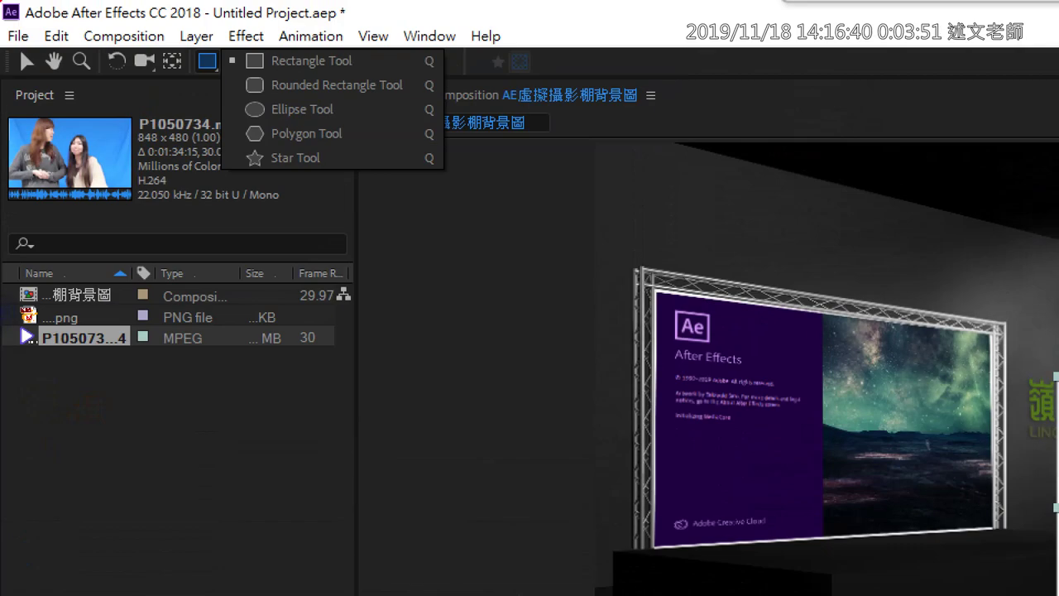
mouse_move(203, 38)
left_mouse_down()
mouse_move(190, 118)
mouse_move(449, 130)
mouse_move(240, 25)
mouse_move(157, 50)
left_mouse_up()
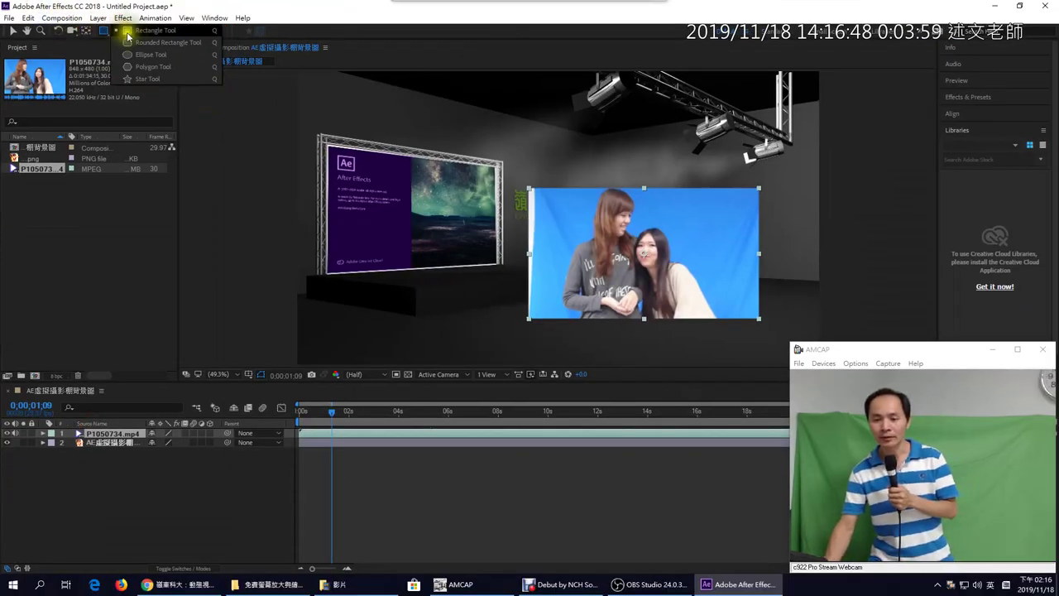
left_click(262, 61)
left_click_drag(771, 174, 535, 339)
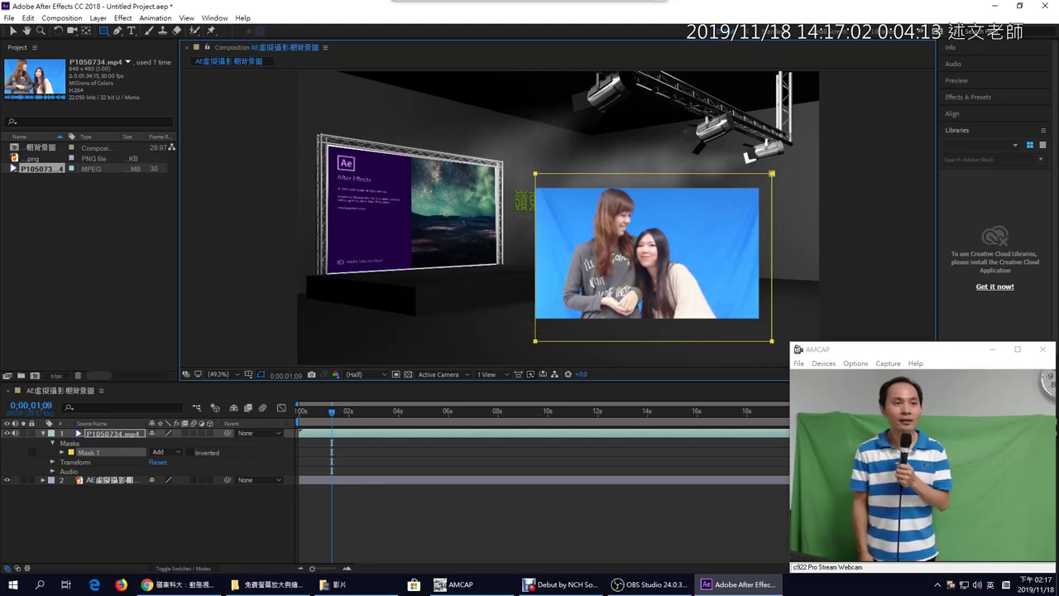
left_click(61, 452)
left_click(87, 462)
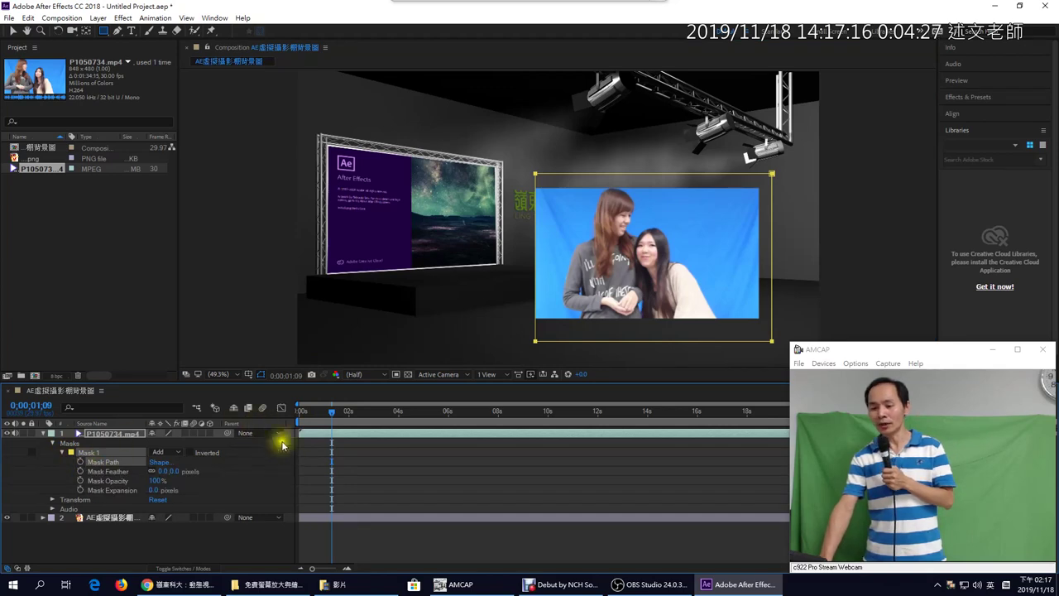
At 0;00;04;18, apply the Keylight (1.2) effect to the P1050734.mp4 layer and sample the blue backdrop as Screen Colour
left_click_drag(331, 411, 418, 426)
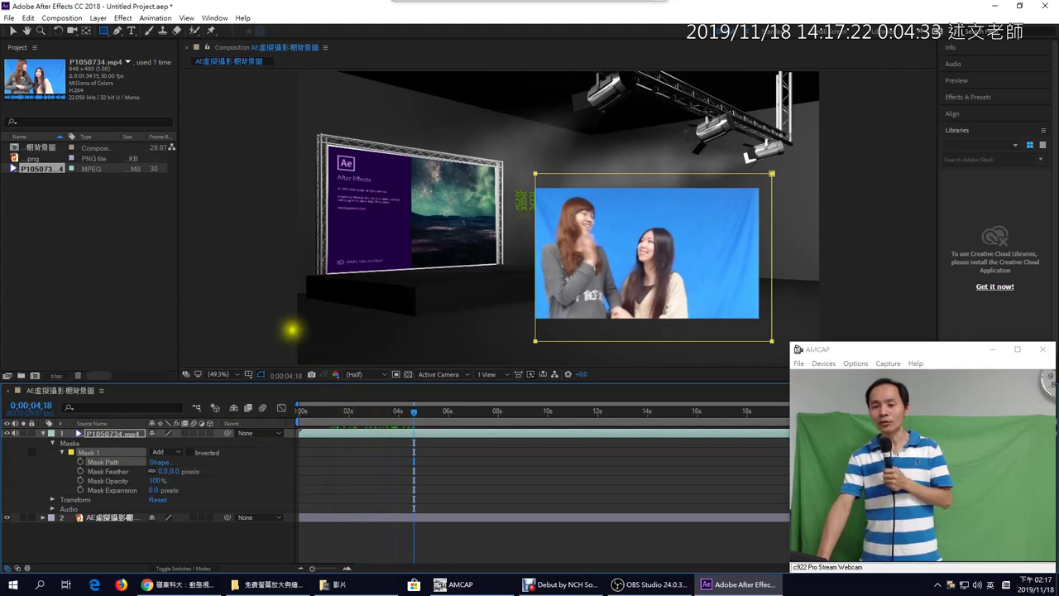
left_click(123, 17)
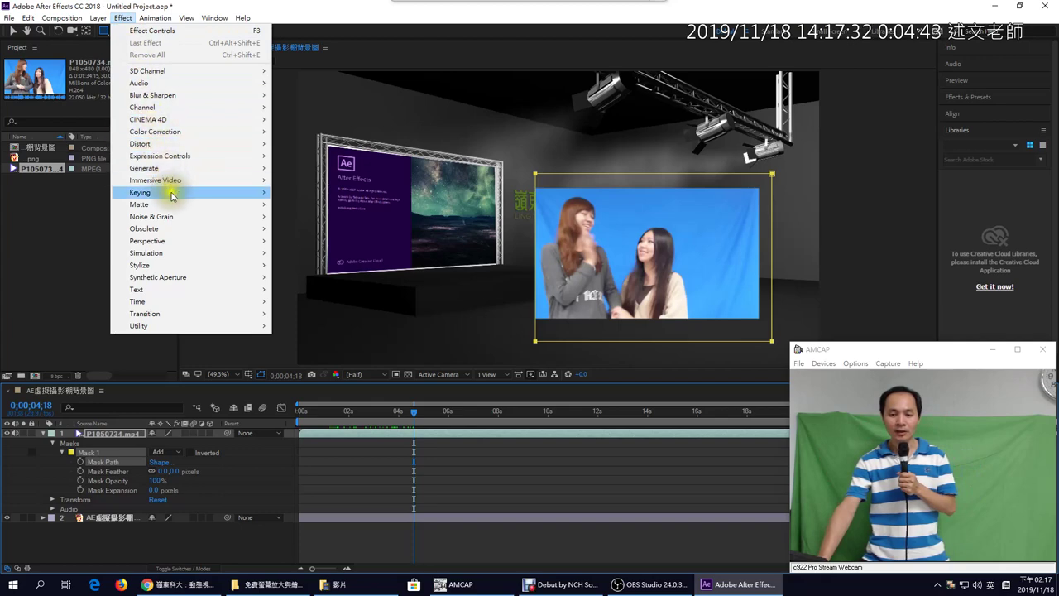
mouse_move(171, 195)
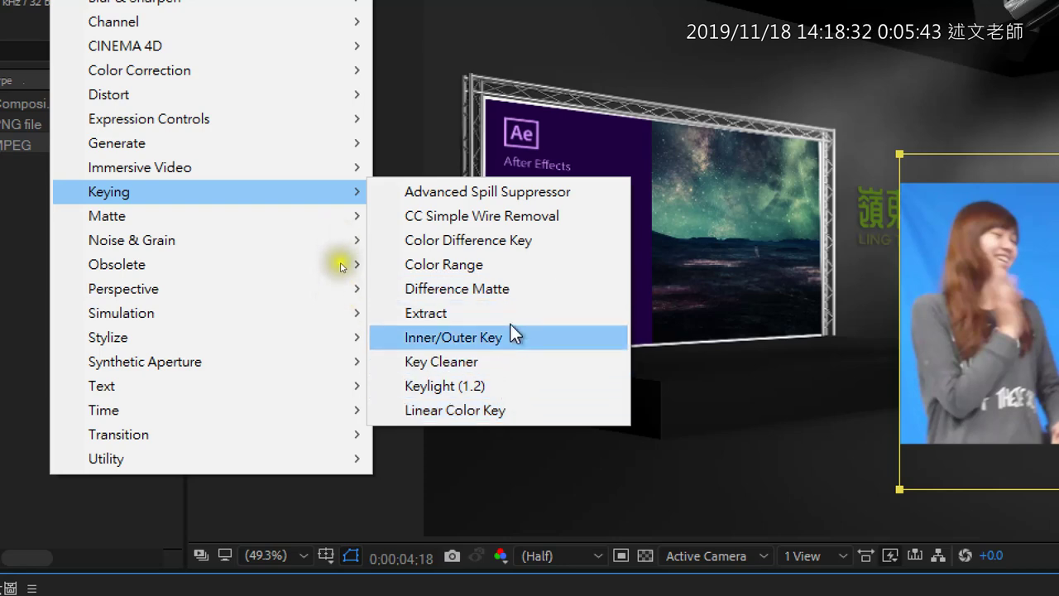
left_click(337, 290)
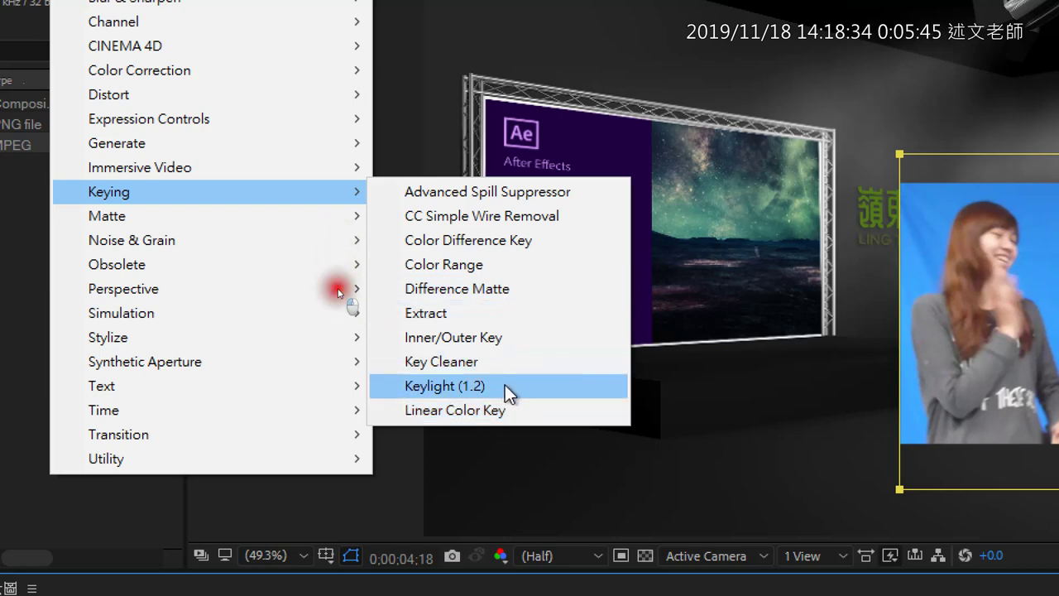
left_click(507, 389)
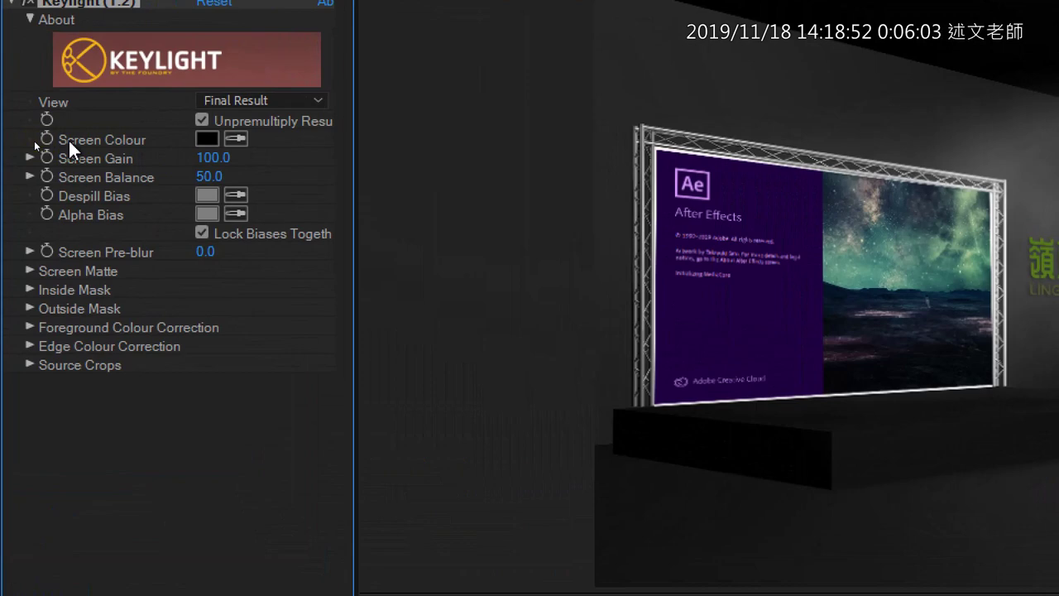
left_click(233, 141)
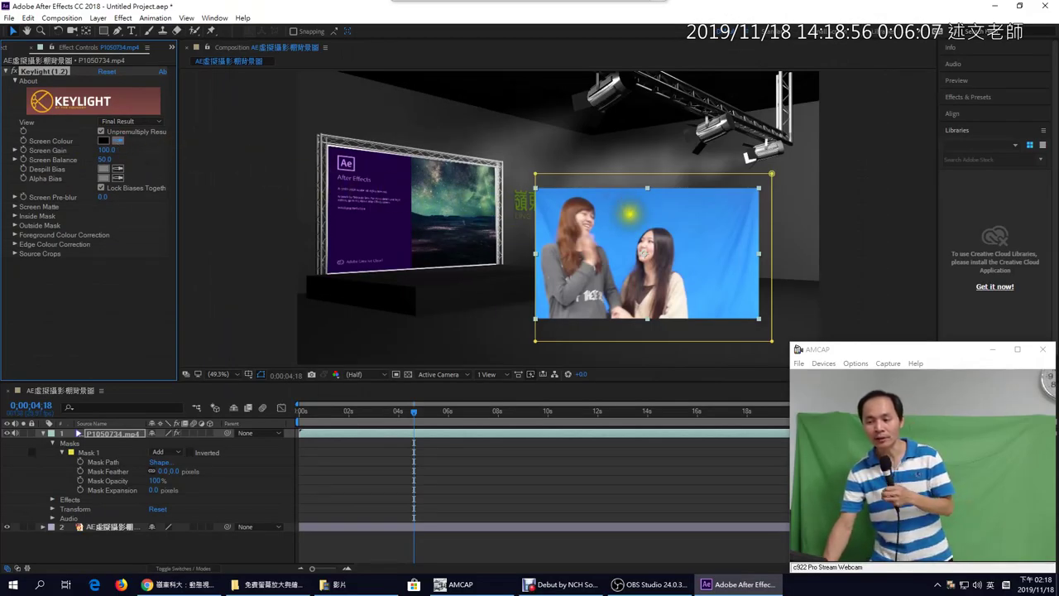
left_click(954, 257)
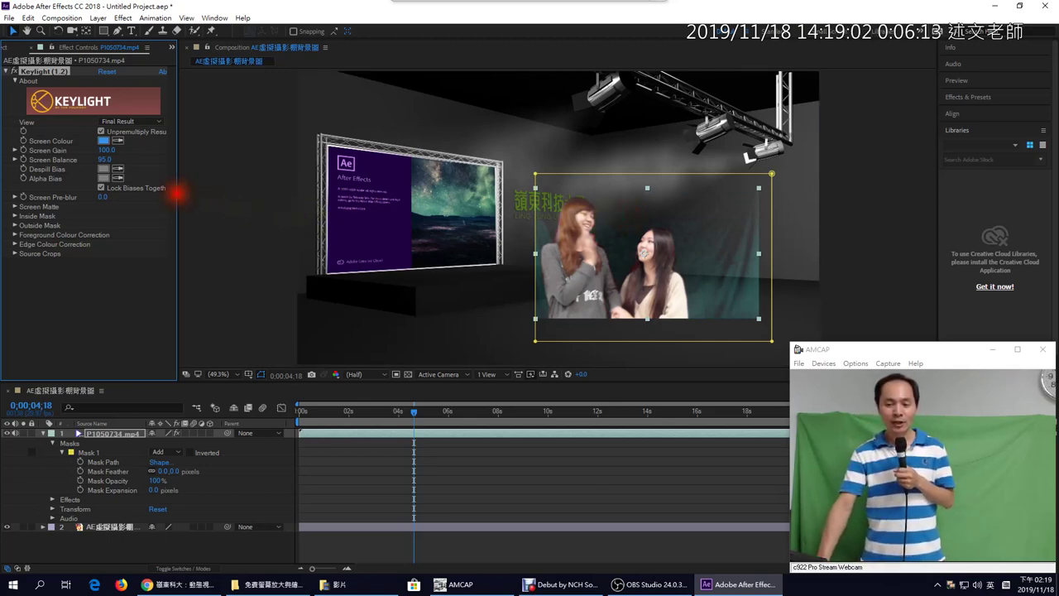
Set Keylight's Screen Gain to 120 and move the keyed footage in front of the stage screen
left_click_drag(177, 193, 249, 196)
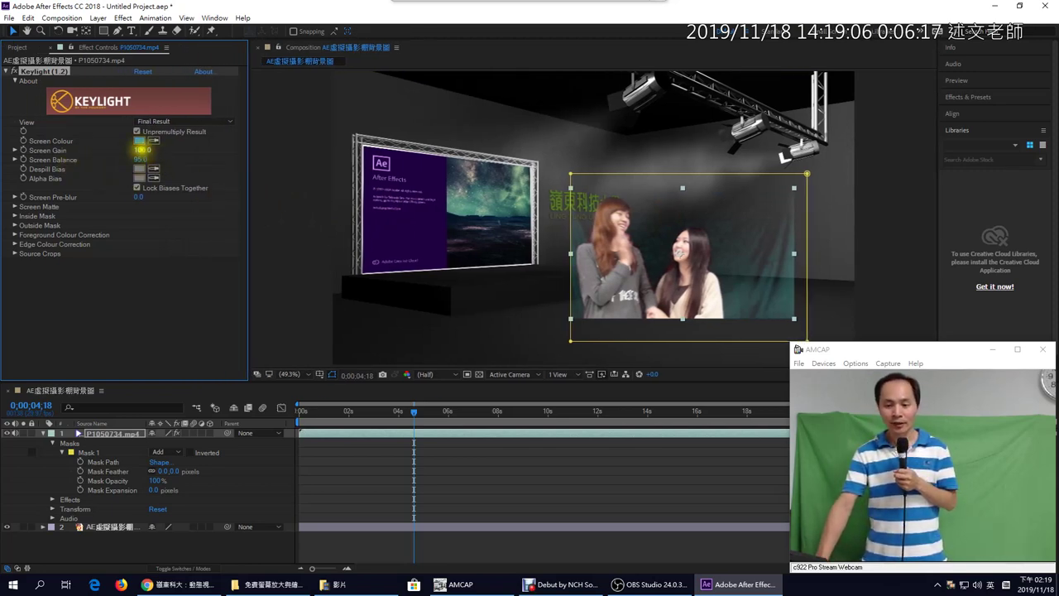
left_click_drag(141, 150, 146, 148)
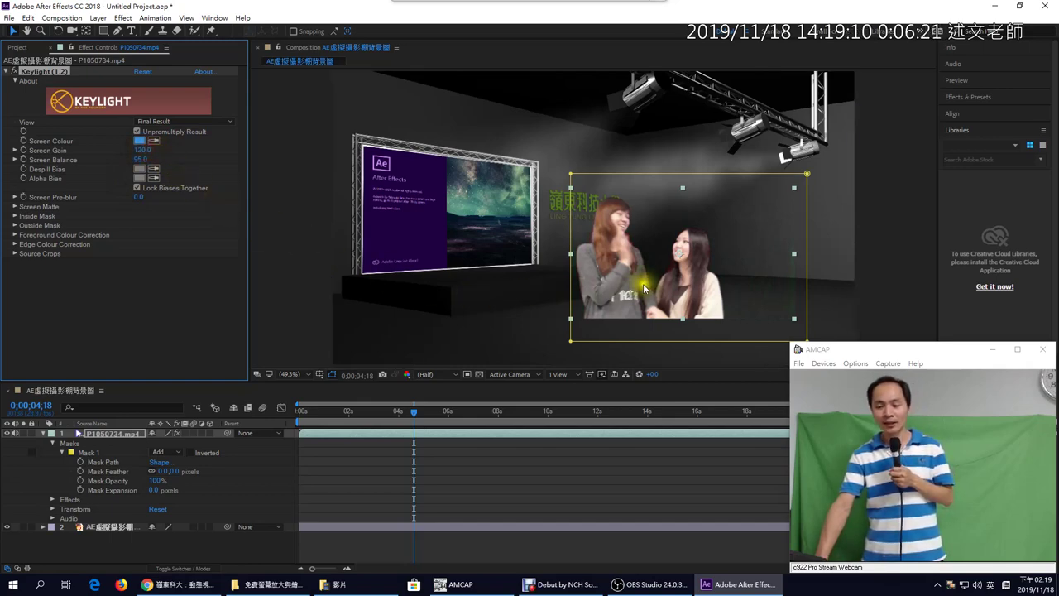
left_click_drag(612, 287, 451, 264)
Inspect the key's edges up close and set Screen Gain to 102 and Screen Balance to 0
scroll(451, 263, "up", 5)
scroll(473, 245, "down", 3)
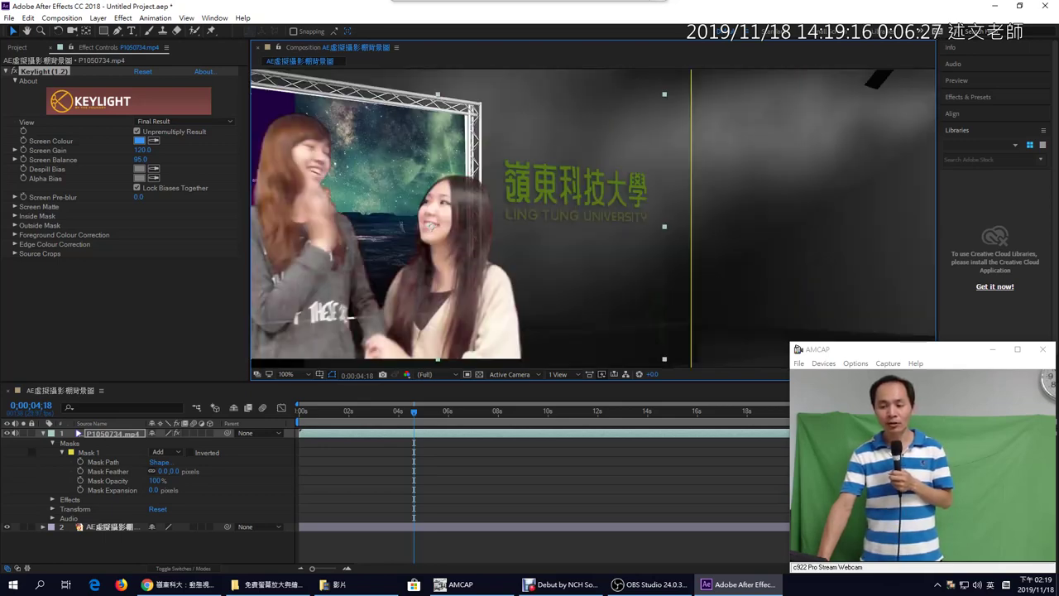
scroll(786, 157, "down", 2)
scroll(594, 219, "up", 2)
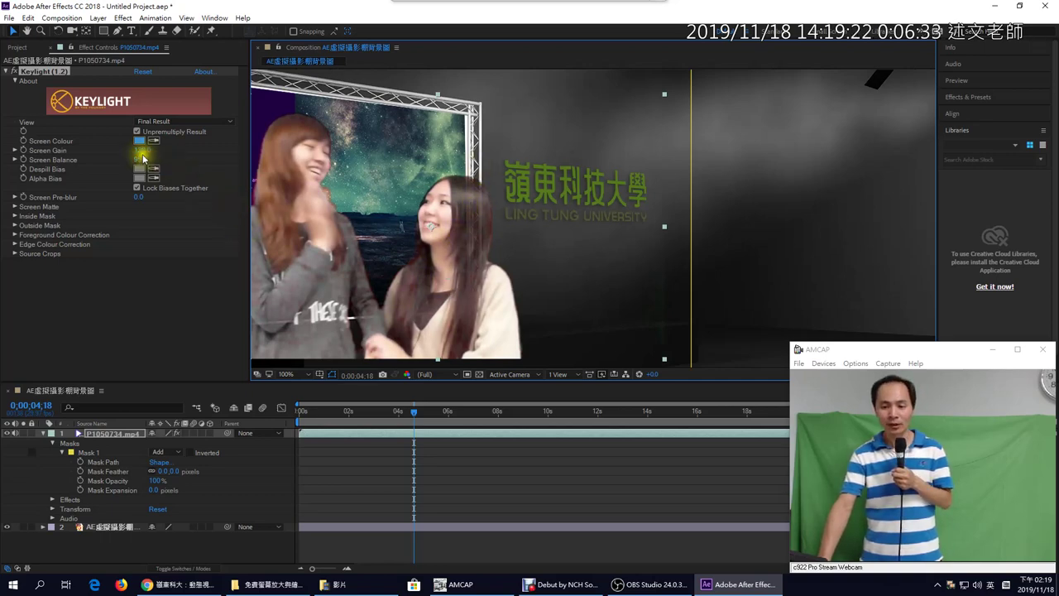
left_click_drag(142, 150, 80, 177)
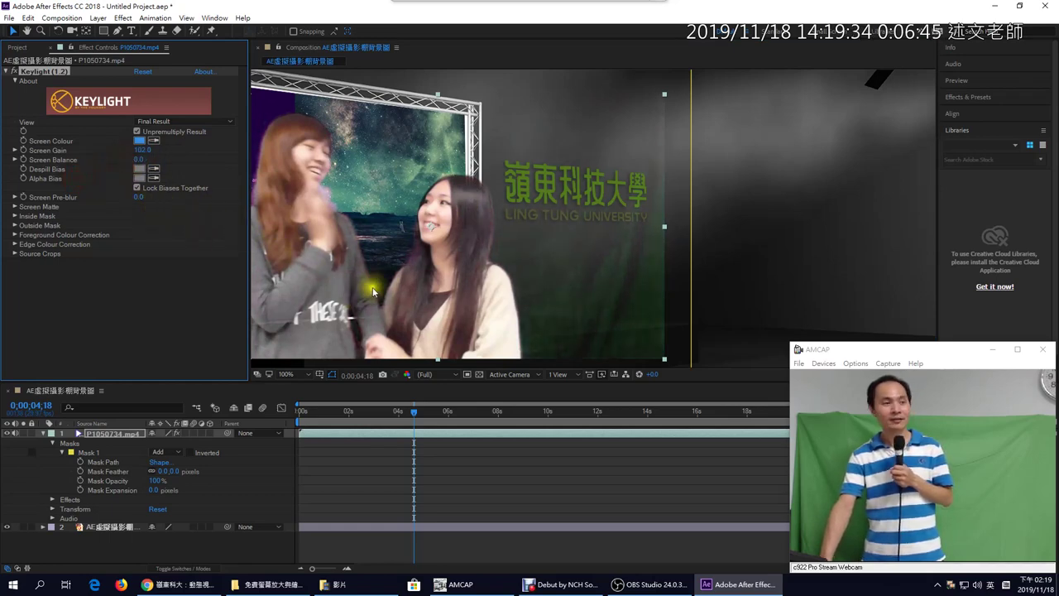
Move the keyed footage to the lower-left corner of the composition, below the stage screen
scroll(378, 304, "down", 2)
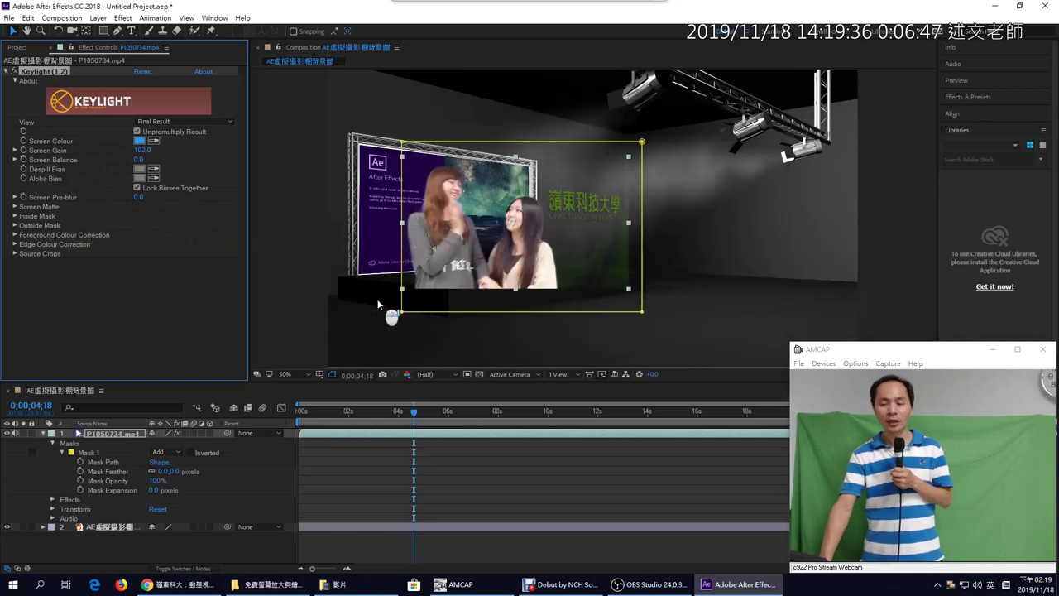
left_click(462, 271)
left_click_drag(465, 271, 376, 321)
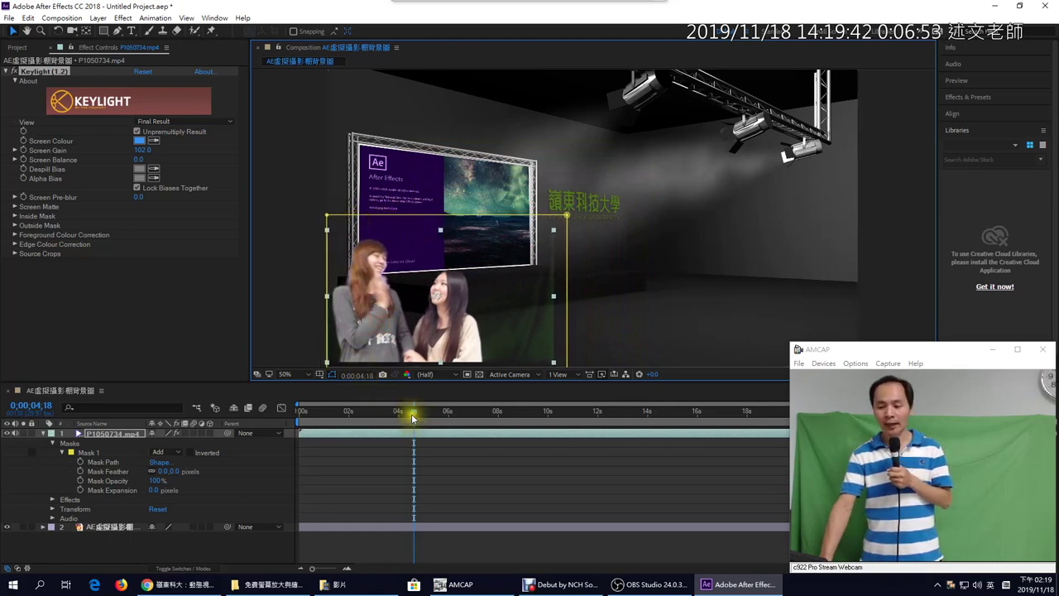
At 0;00;05;21, set Keylight's Screen Gain to 97, Screen Balance to 43 and Screen Pre-blur to 1.4
left_click_drag(414, 412, 439, 409)
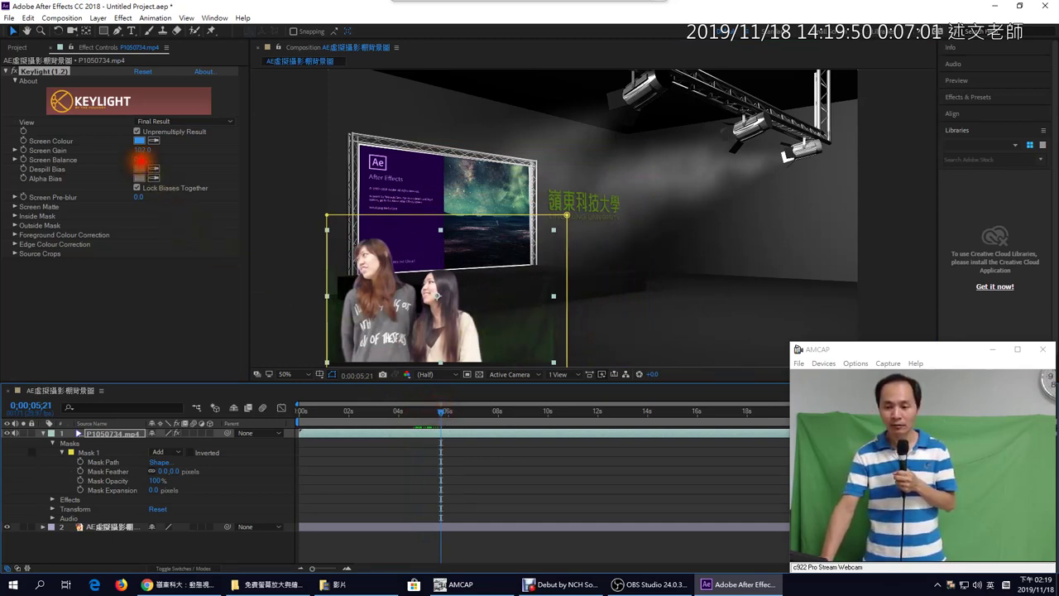
left_click(149, 157)
mouse_move(149, 158)
left_mouse_down()
mouse_move(161, 156)
mouse_move(134, 151)
left_mouse_up()
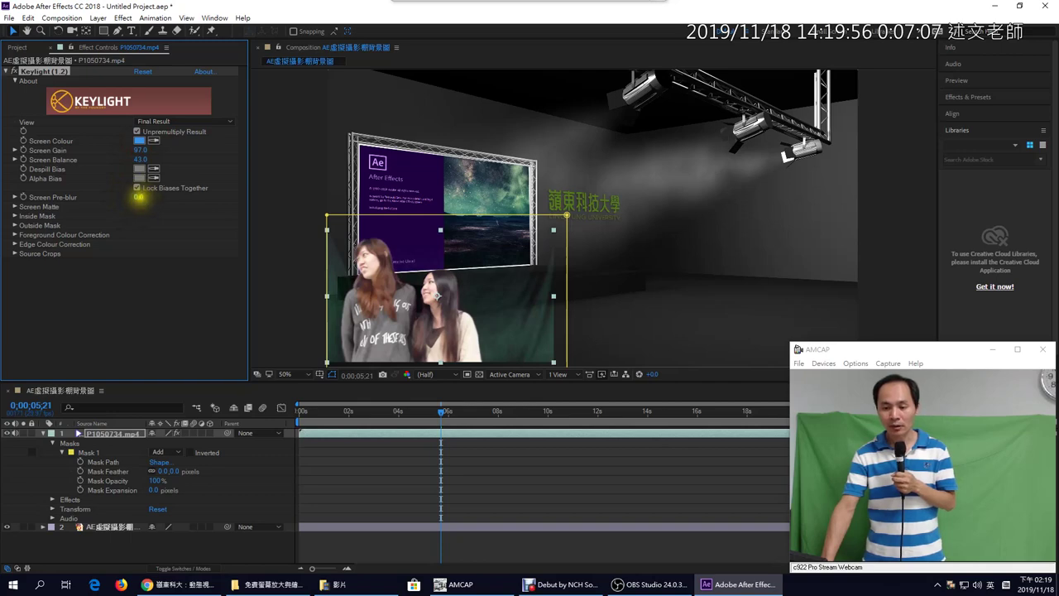
left_click(139, 197)
mouse_move(139, 197)
left_mouse_down()
mouse_move(164, 196)
mouse_move(137, 196)
mouse_move(145, 200)
left_mouse_up()
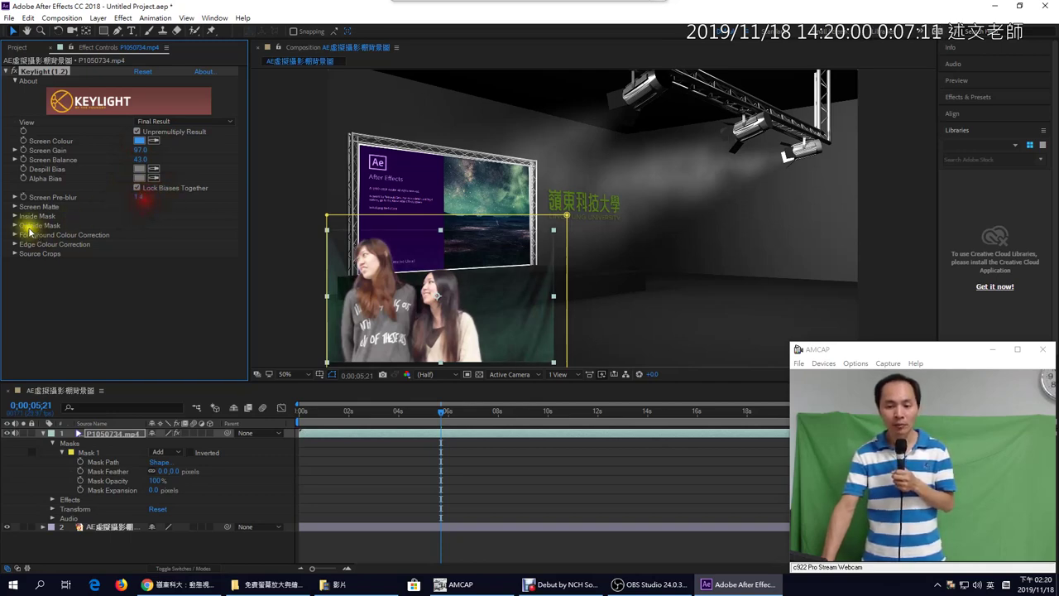
Inspect Keylight's Screen Matte view of the footage and return the View to Final Result
left_click(219, 122)
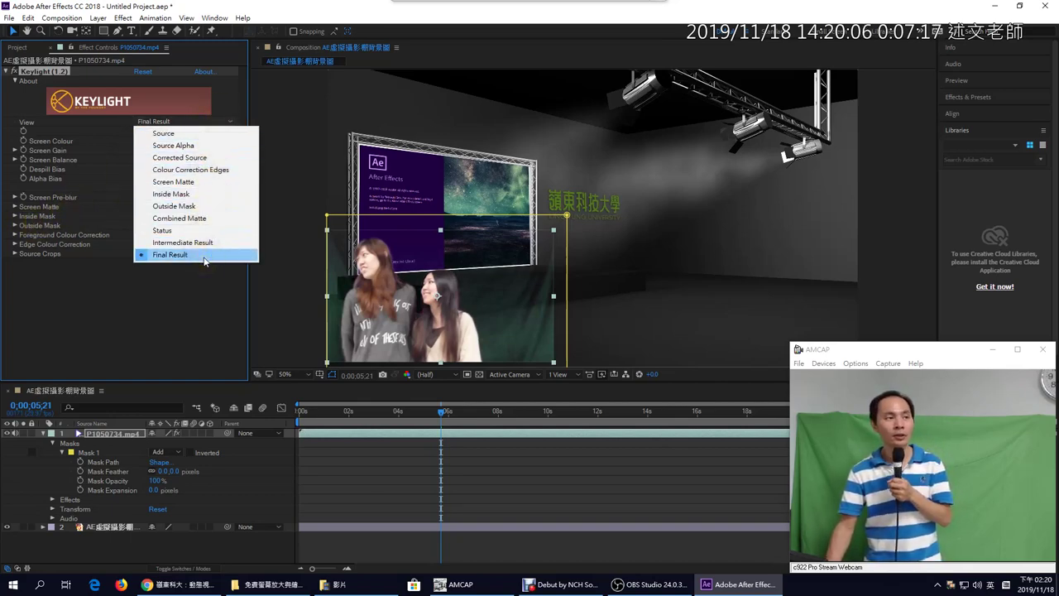
left_click(205, 181)
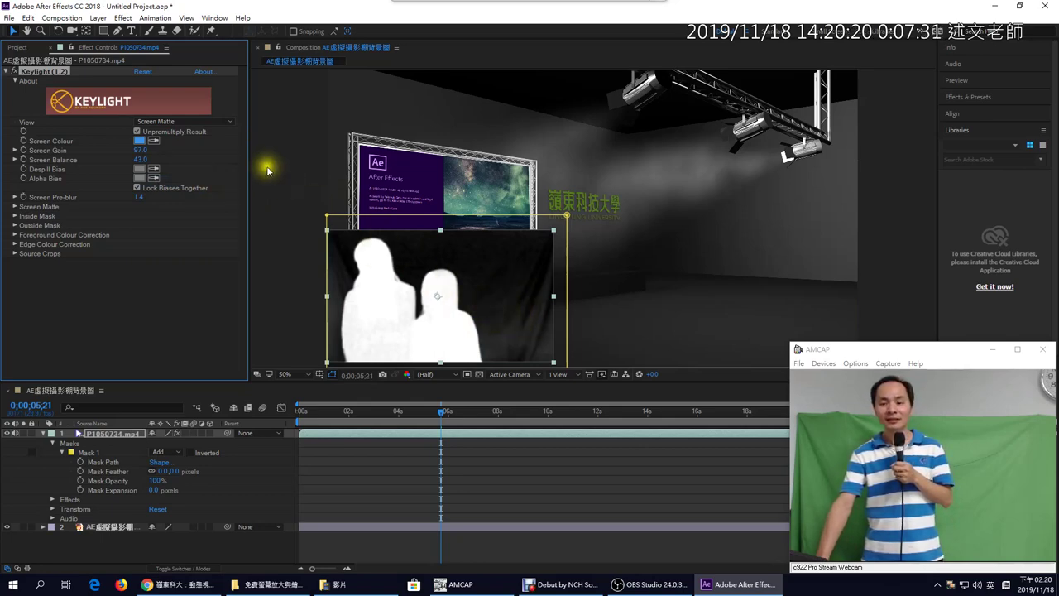
left_click(202, 122)
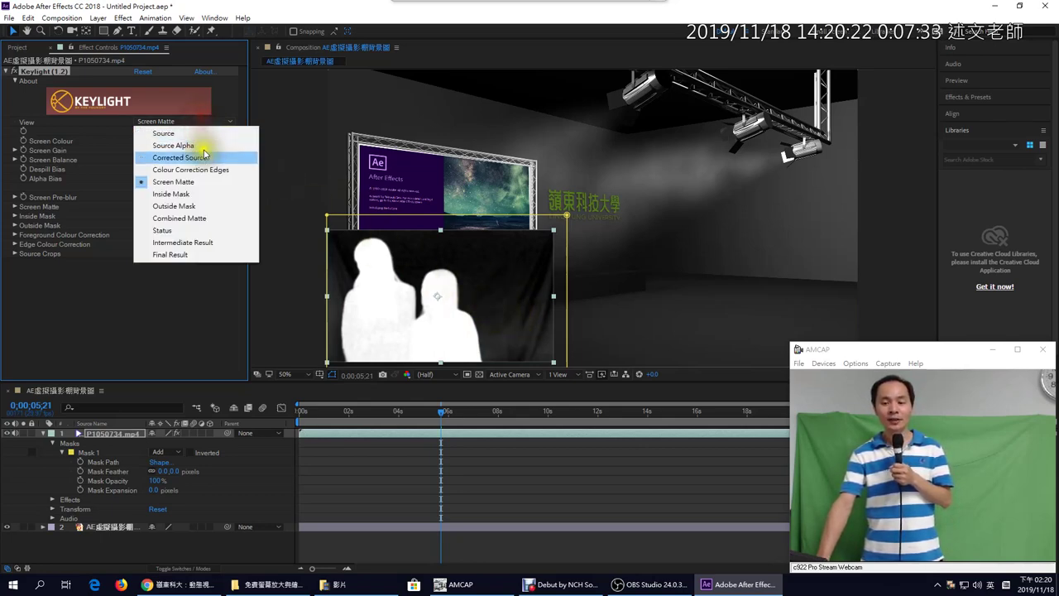
left_click(206, 255)
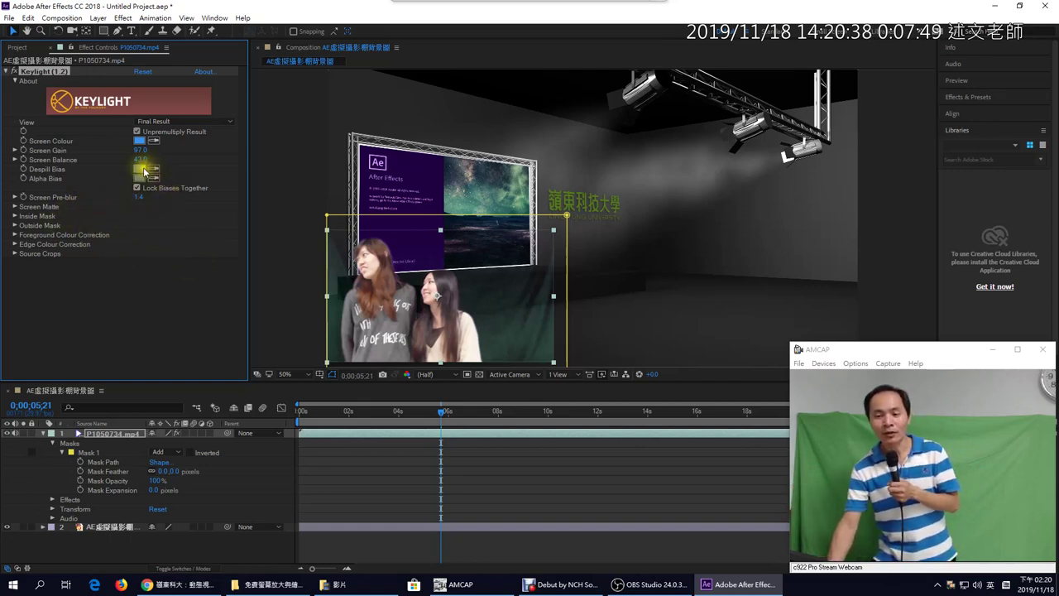
Set Keylight's Screen Gain to 84 and sample the Screen Colour from the leftover dark backdrop beside the two people
left_click_drag(145, 154, 137, 149)
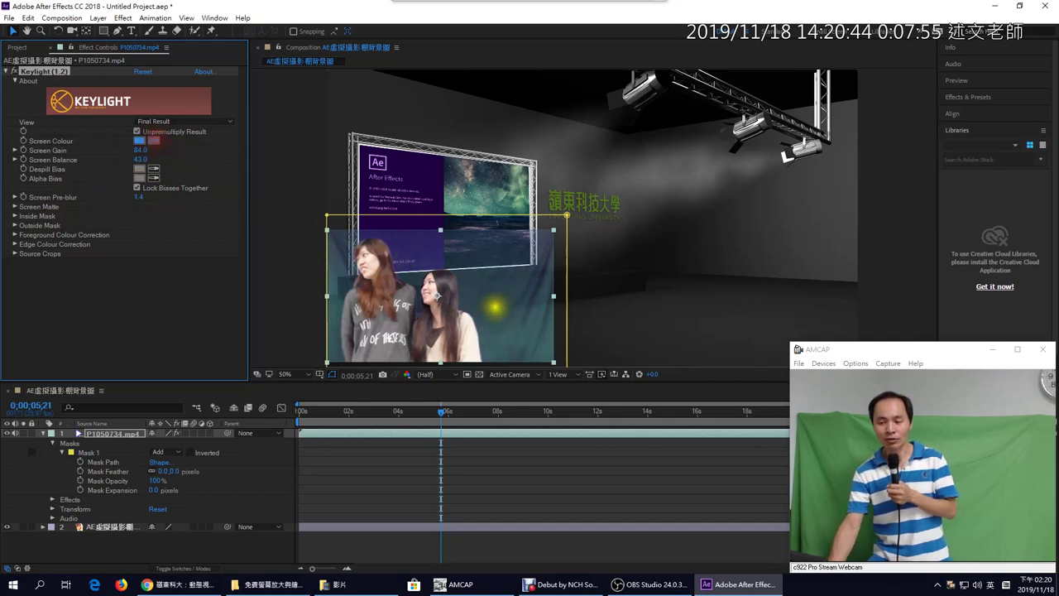
left_click(502, 322)
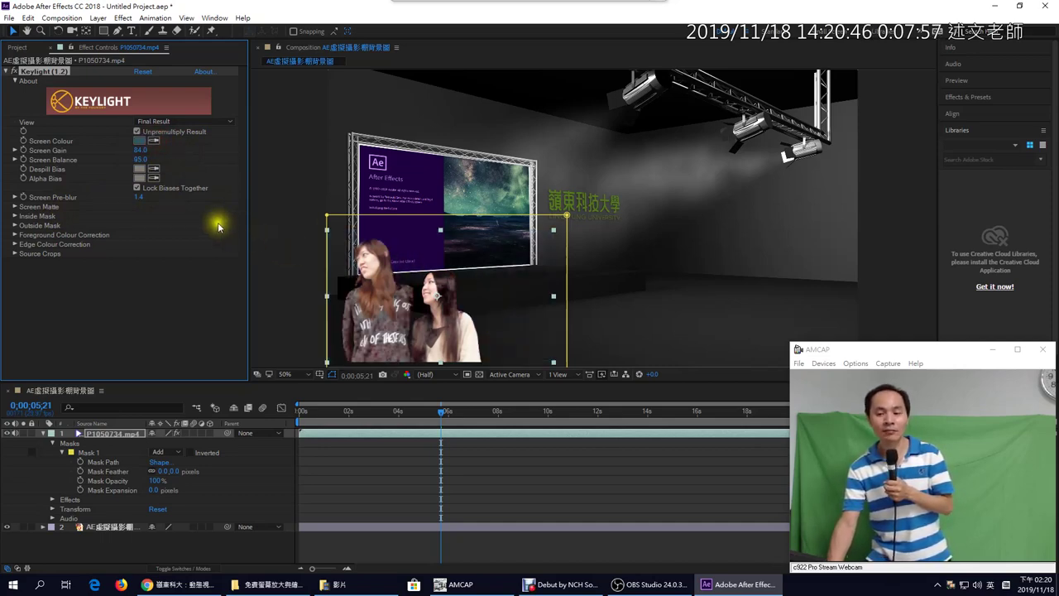
left_click(139, 141)
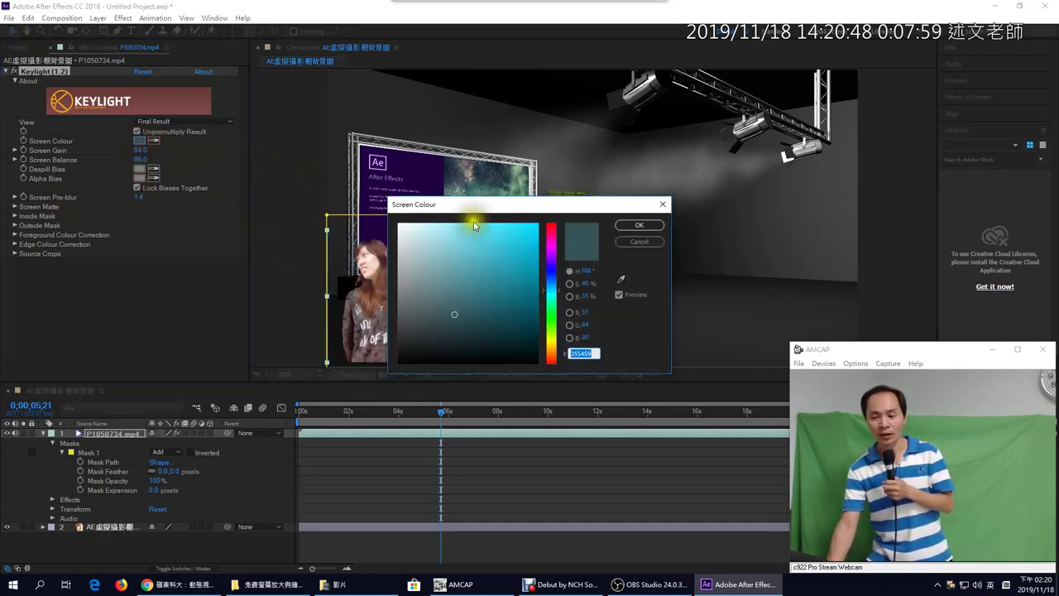
left_click(638, 241)
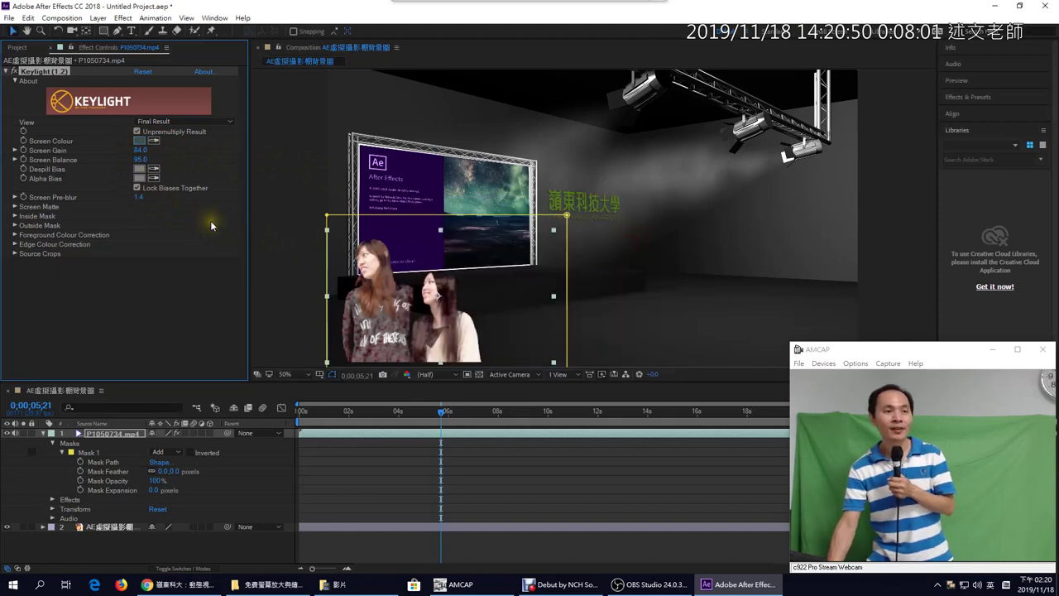
Reset Keylight and sample the Screen Colour from the lower-right area of the blue backdrop, beside the two people
left_click(143, 74)
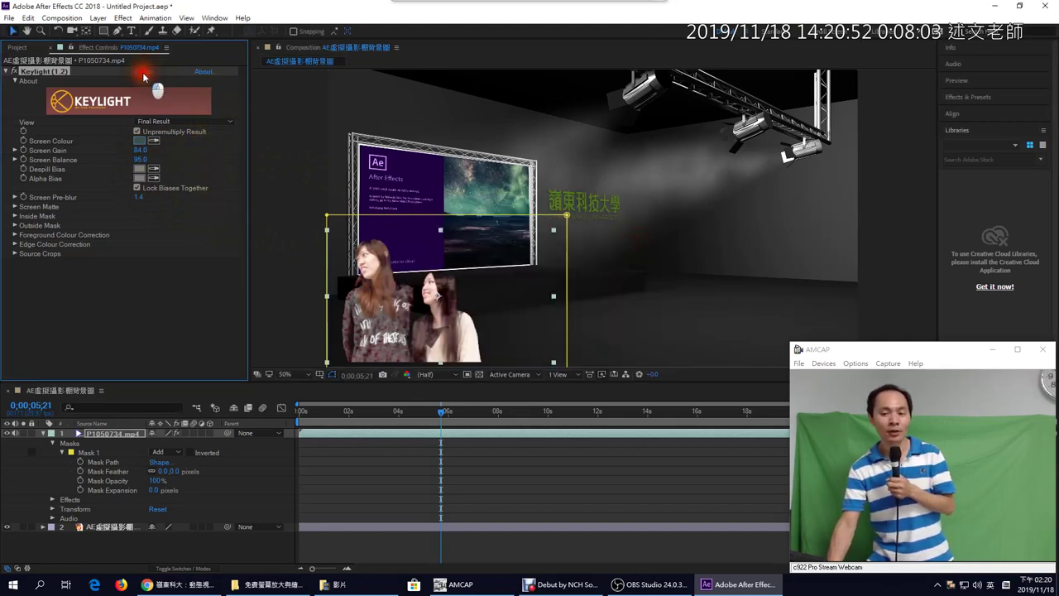
left_click(153, 142)
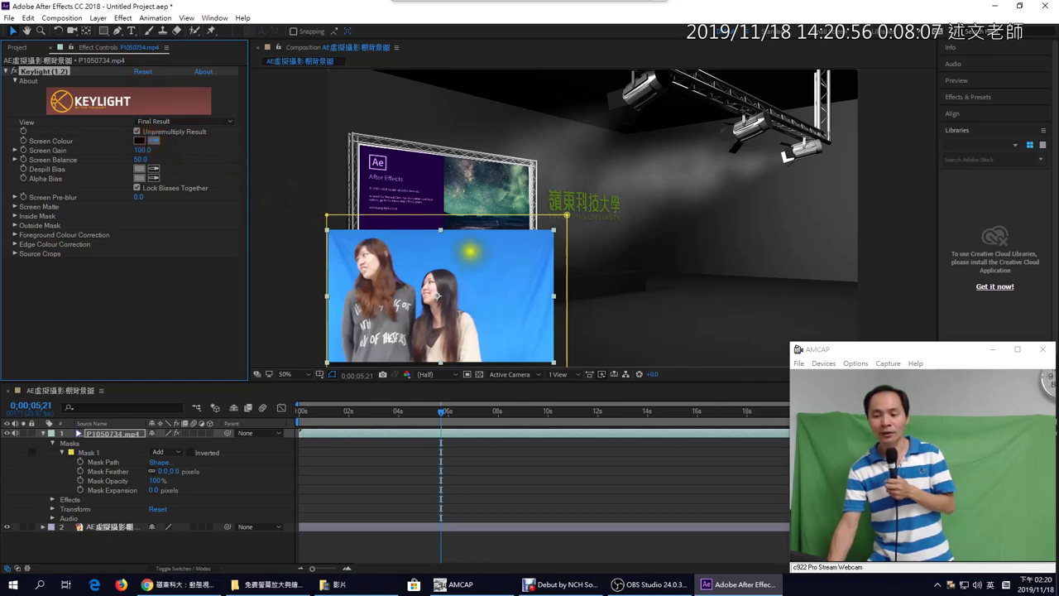
left_click(452, 257)
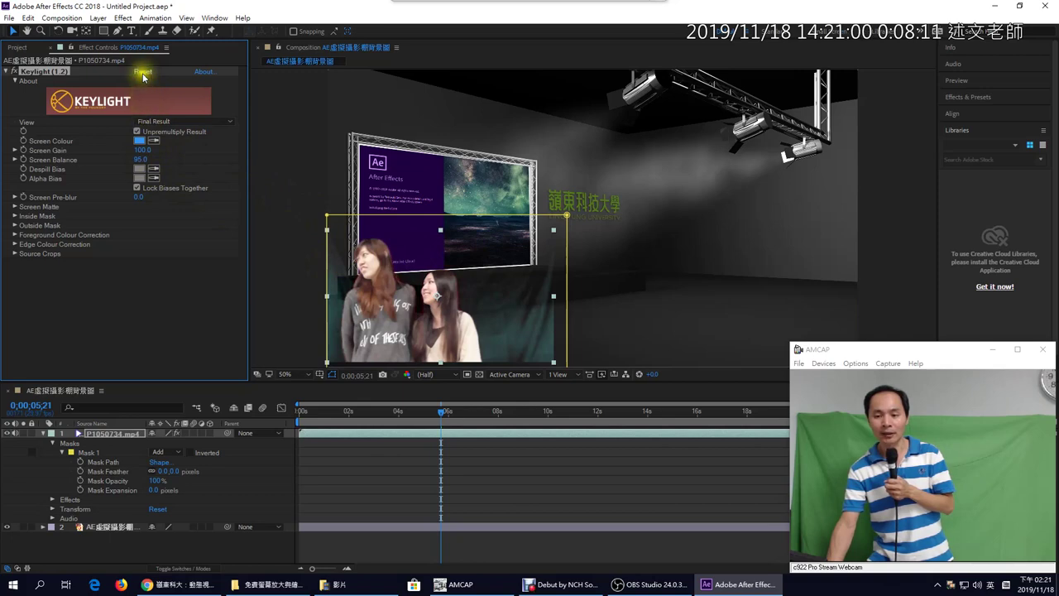
key("ctrl+z")
left_click(153, 142)
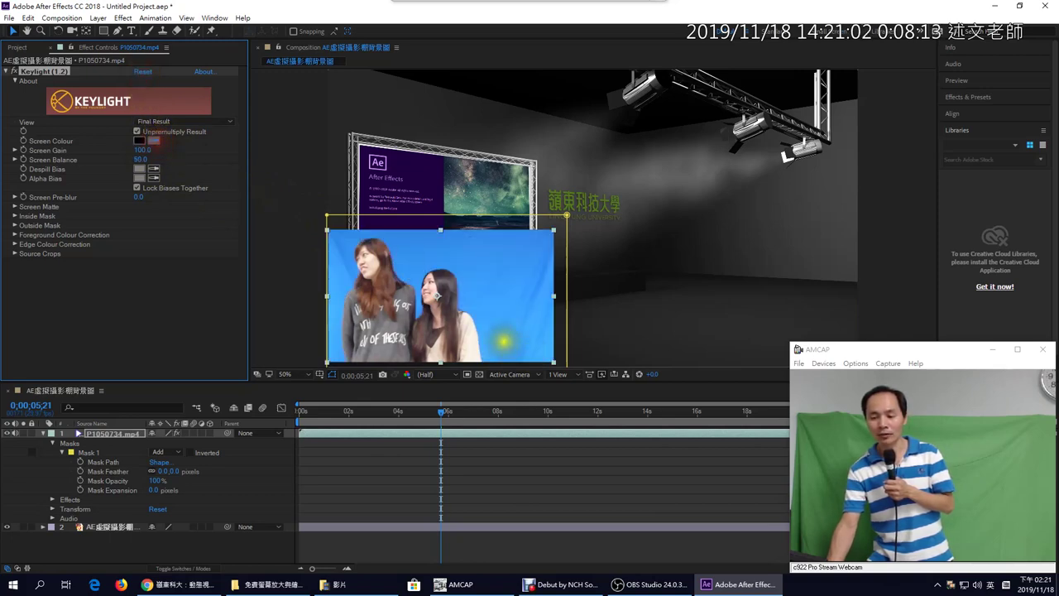
left_click(505, 343)
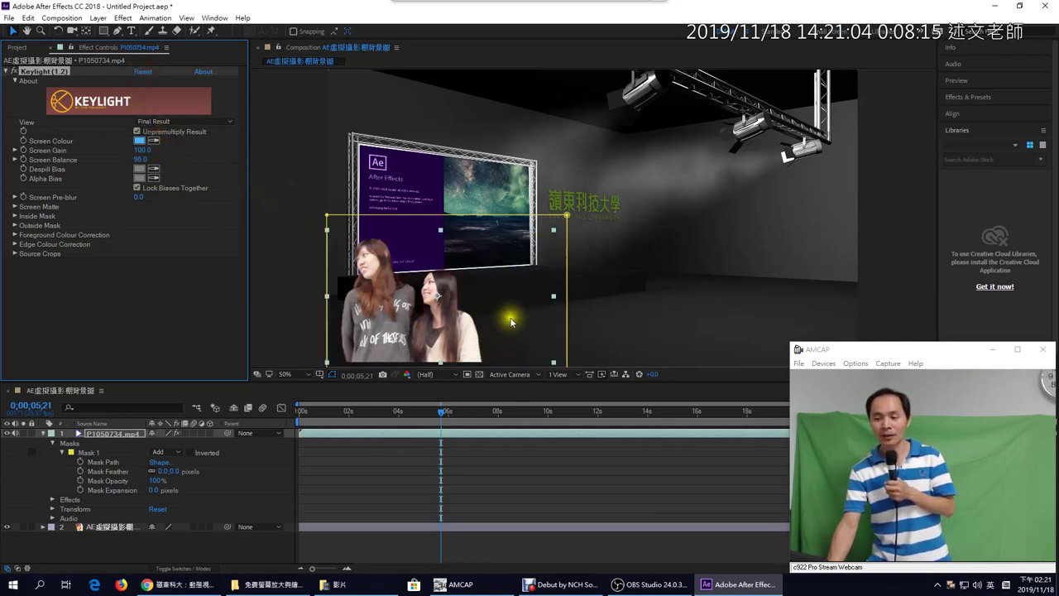
left_click(463, 257)
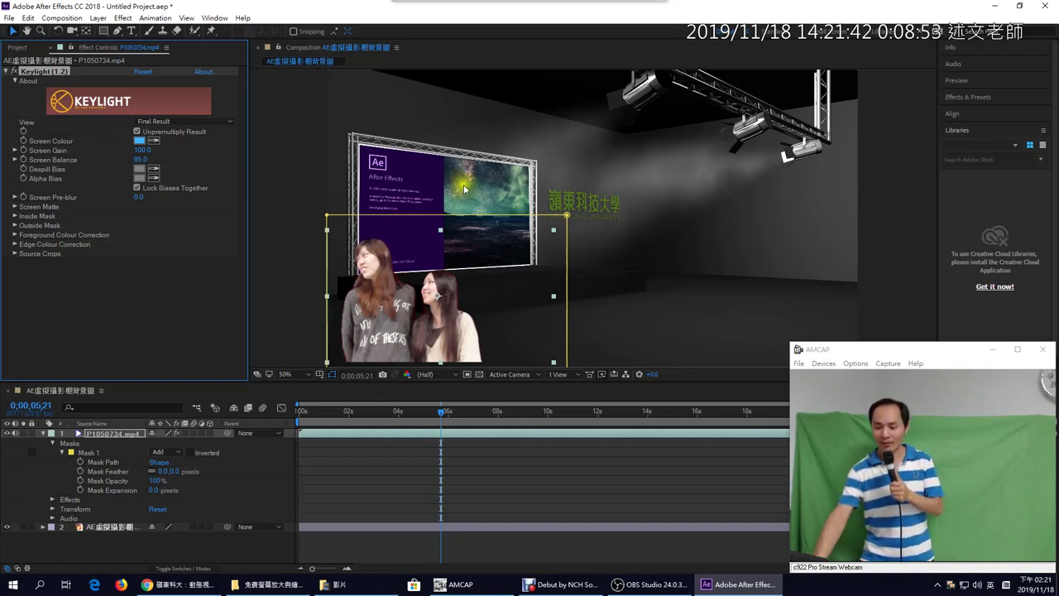
Switch to OBS Studio to view its virtual studio scene and return to After Effects
left_click(650, 584)
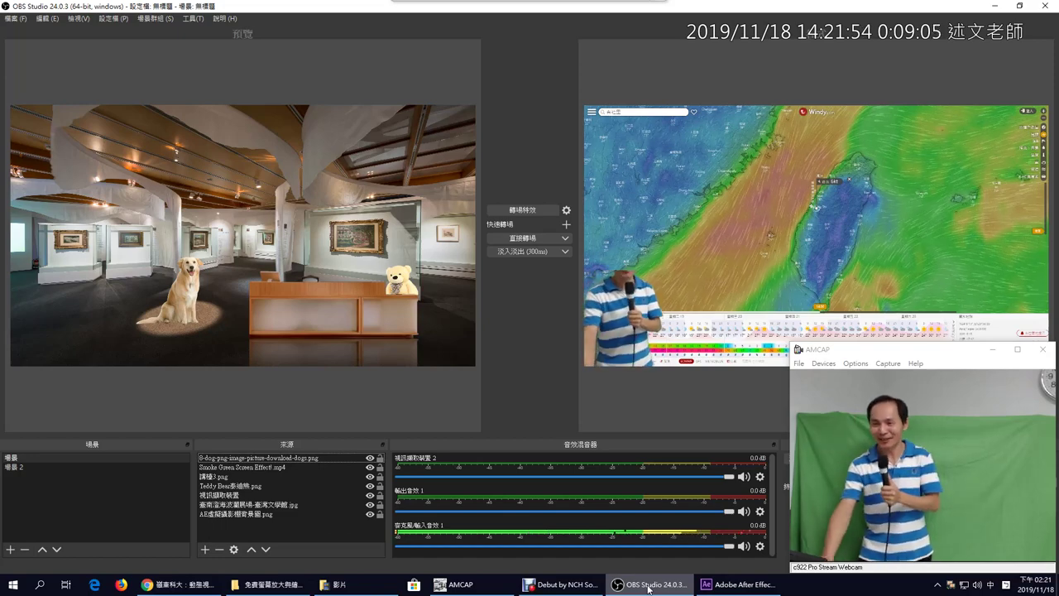
left_click(738, 584)
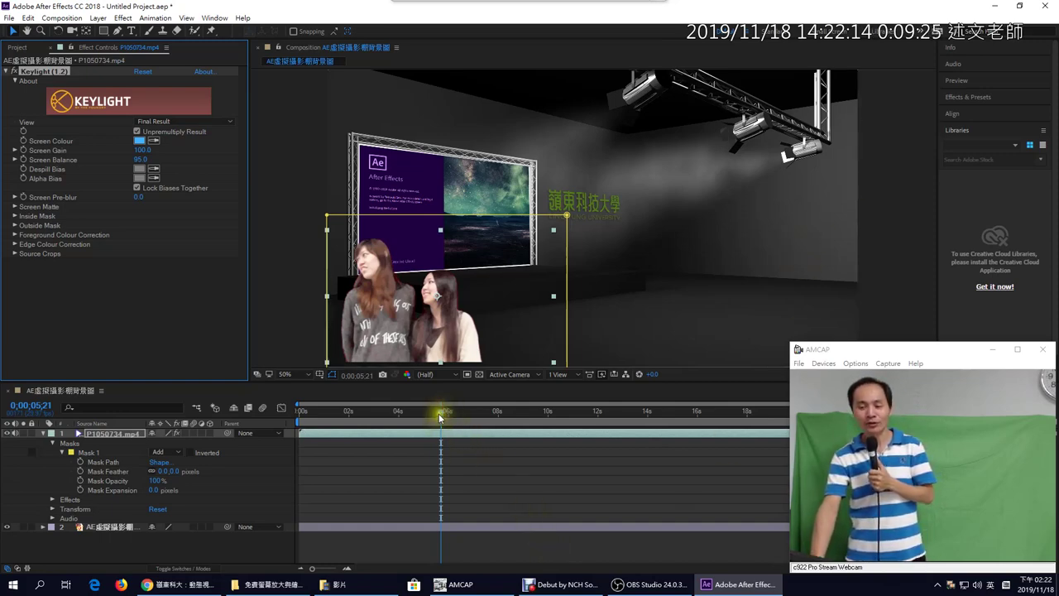
At 0;00;08;24, pull both right-hand corners of Mask 1 inward to crop the stray strip, and check the composite at 0;00;01;29
left_click_drag(439, 416, 517, 418)
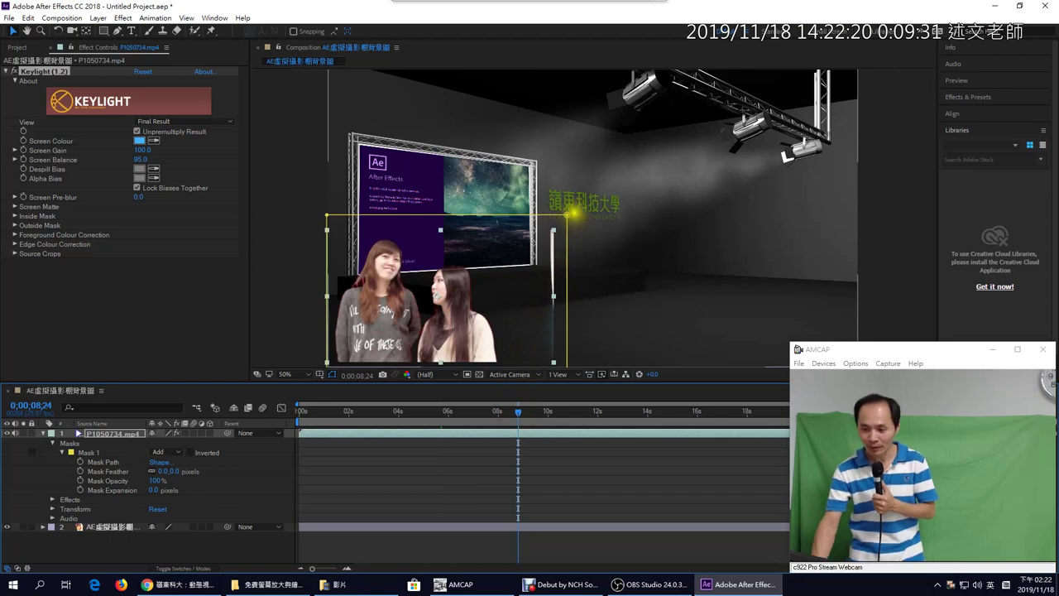
left_click_drag(567, 215, 534, 215)
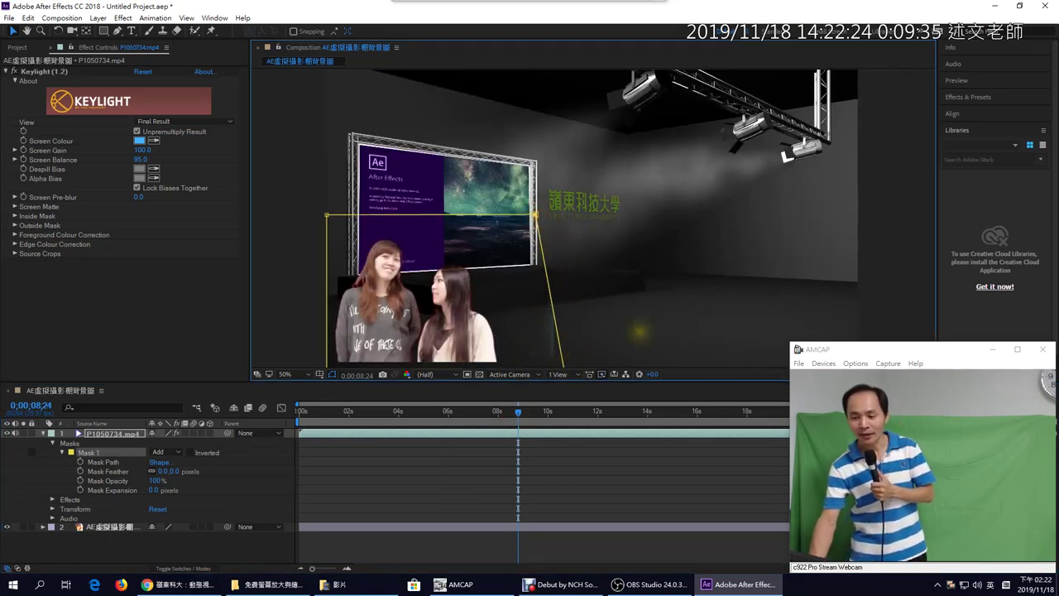
key("comma")
left_click_drag(579, 301, 564, 298)
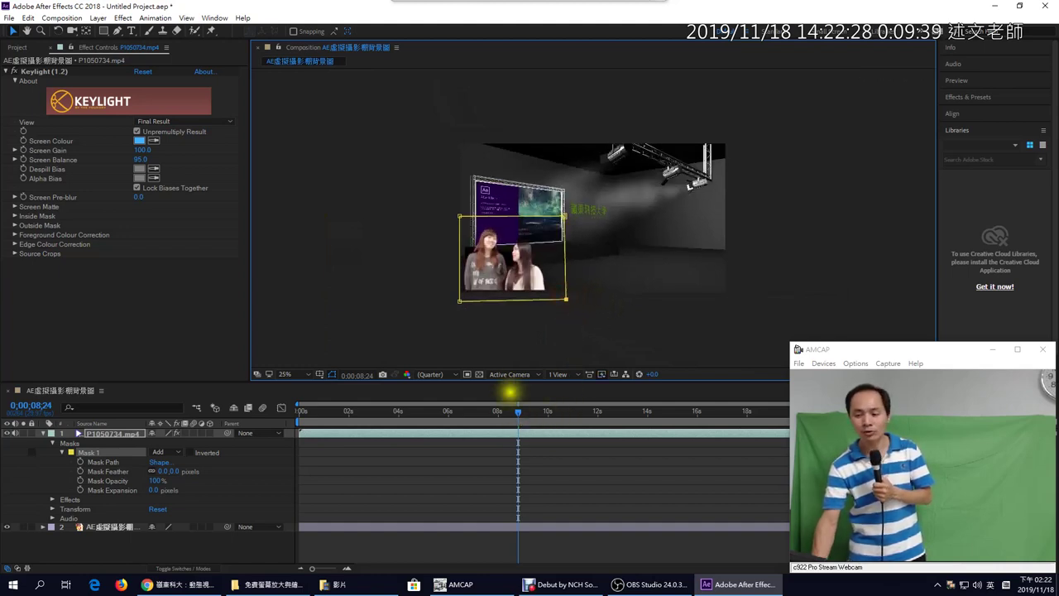
key("period")
left_click_drag(518, 411, 347, 424)
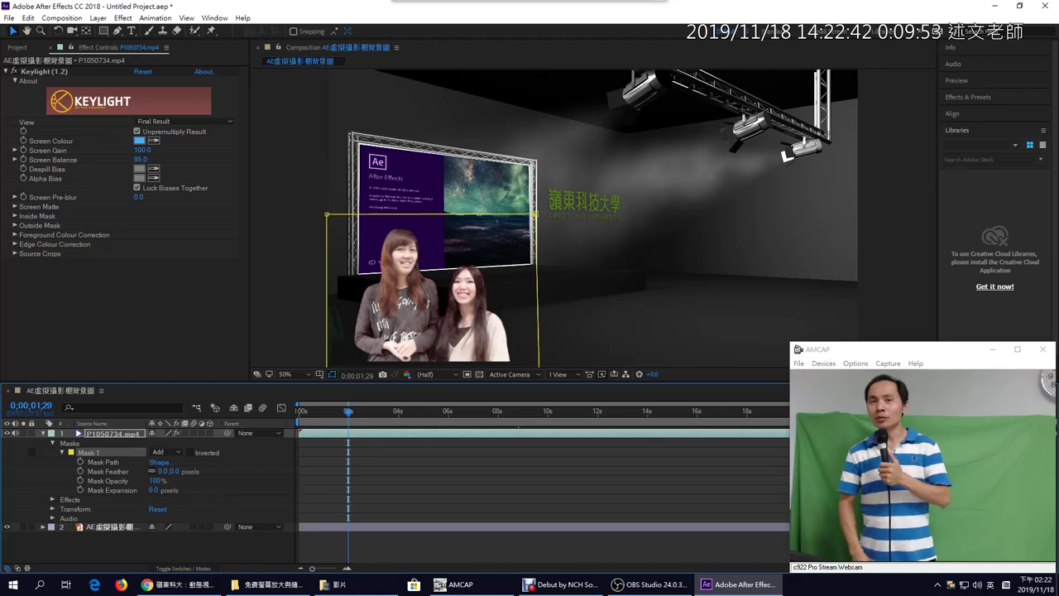
Apply the Extract keying effect to the P1050734.mp4 layer below Keylight
left_click(41, 73)
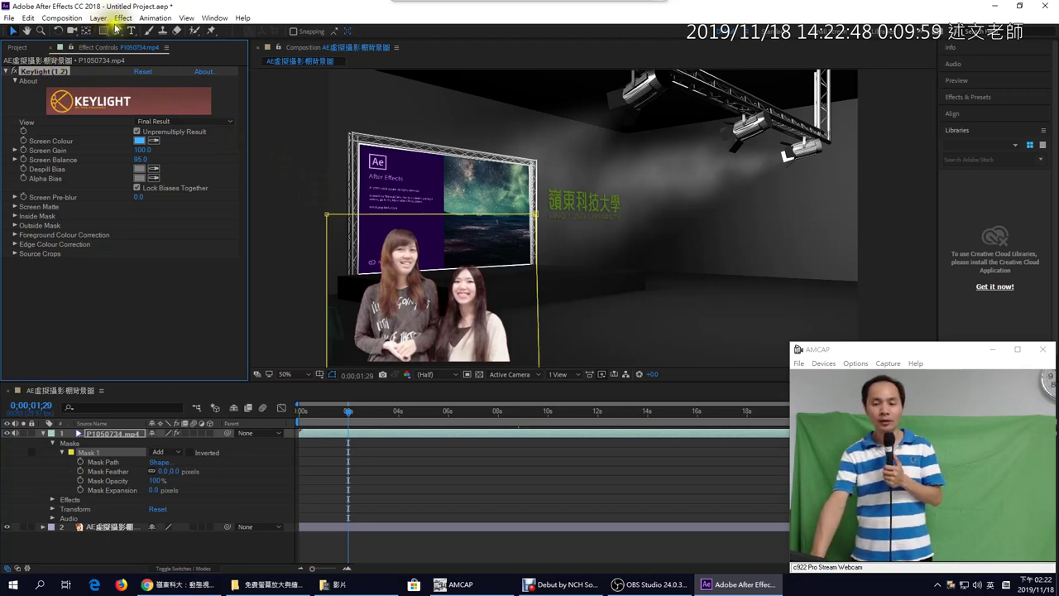
left_click(122, 18)
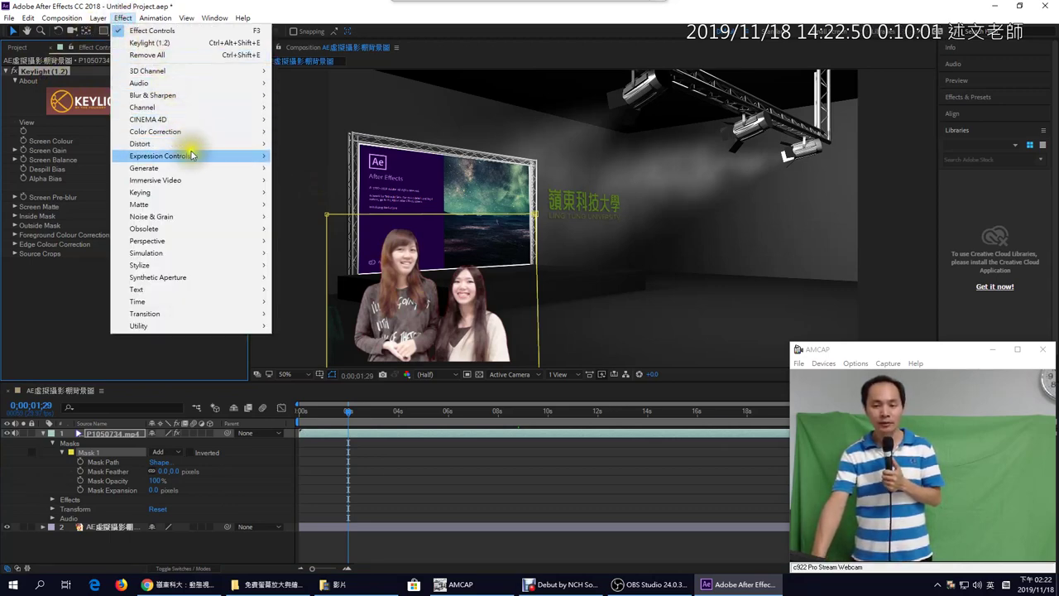
mouse_move(205, 199)
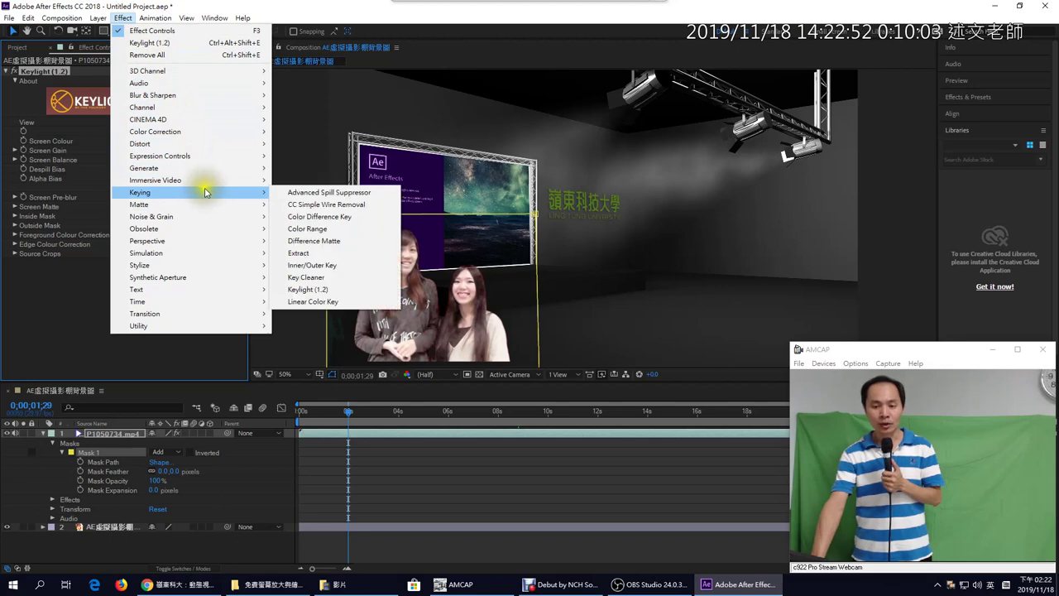
left_click(354, 259)
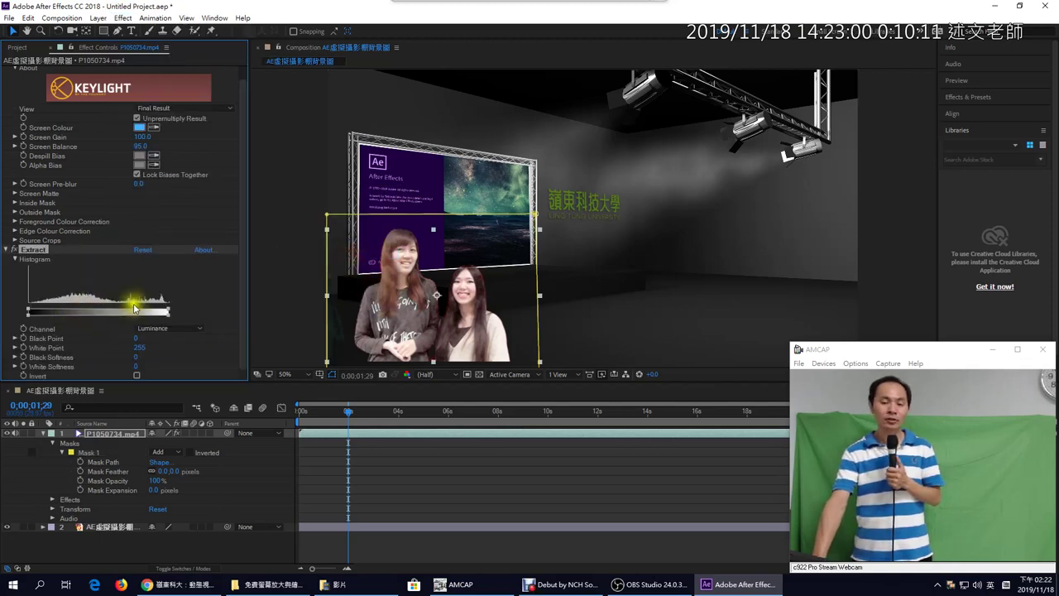
left_click_drag(239, 265, 246, 309)
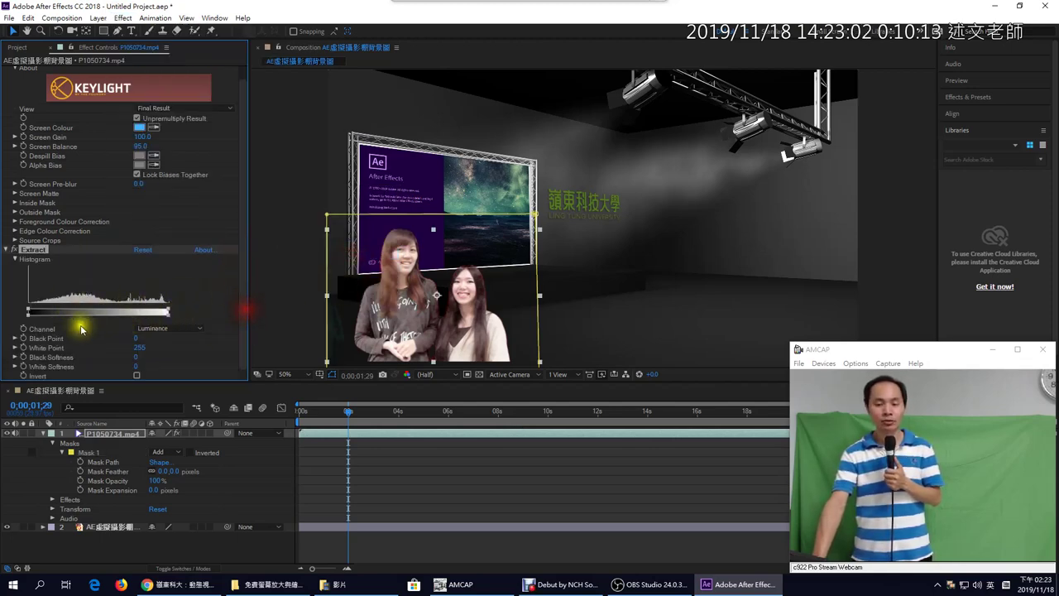
Try Extract with White Point 249 on the Red channel and Black Point 12 on Luminance, and delete the effect
left_click(170, 329)
left_click(174, 356)
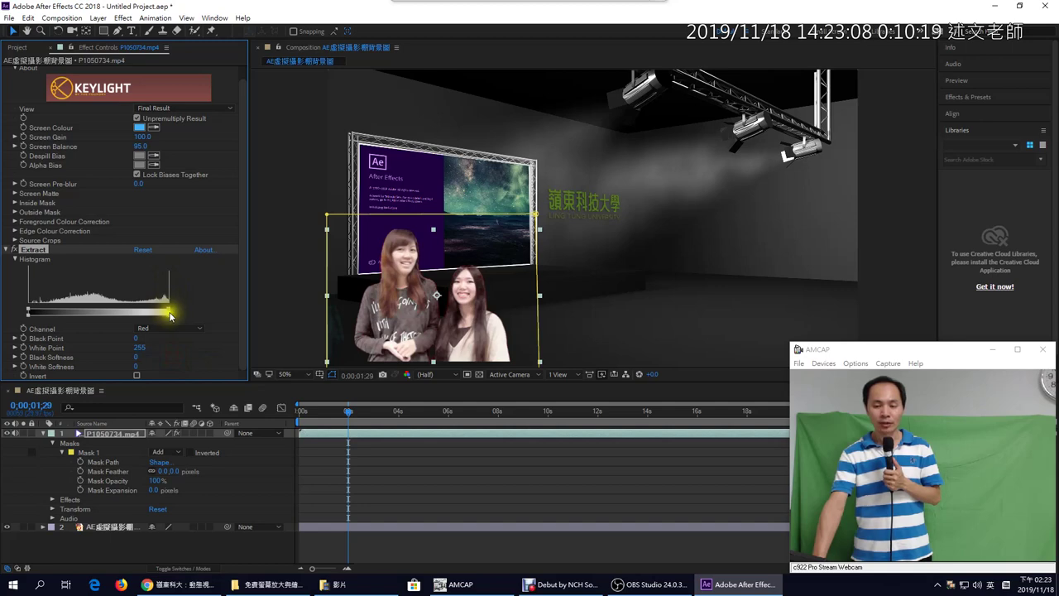
left_click_drag(171, 313, 196, 305)
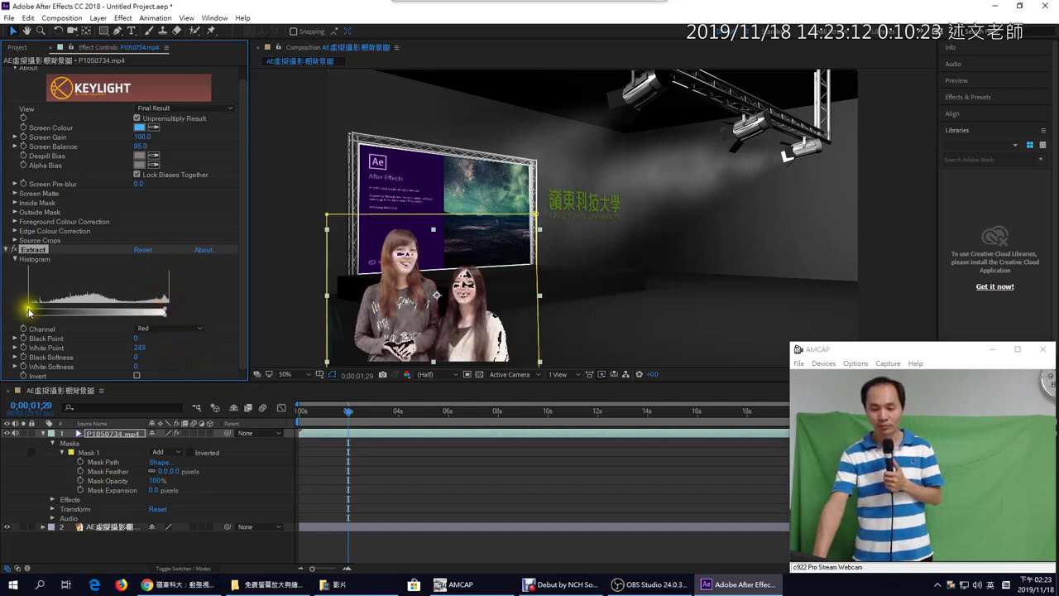
left_click(166, 330)
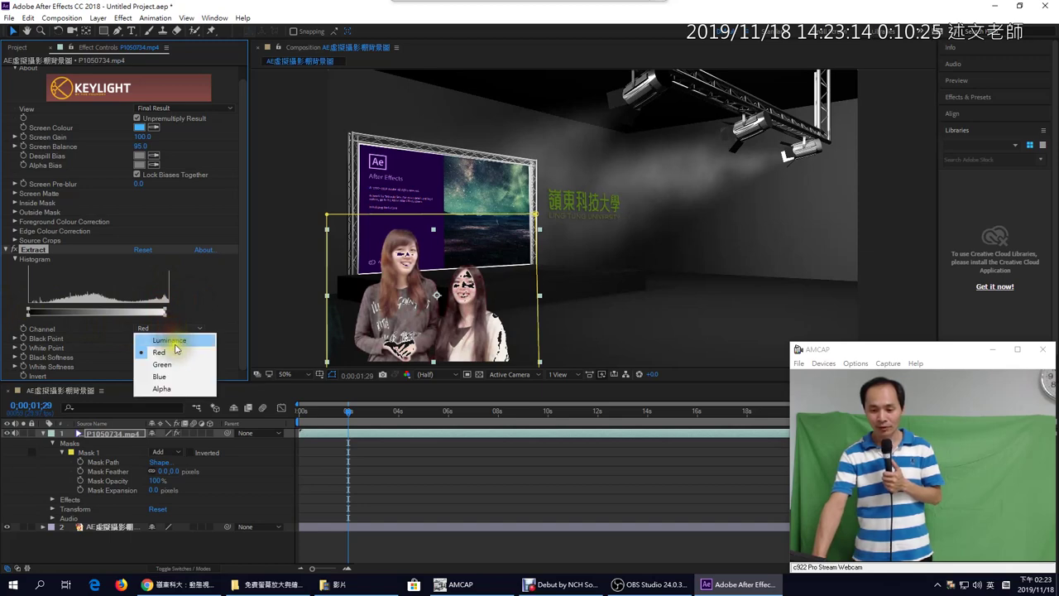
left_click(150, 344)
mouse_move(28, 311)
left_mouse_down()
mouse_move(49, 311)
mouse_move(35, 311)
left_mouse_up()
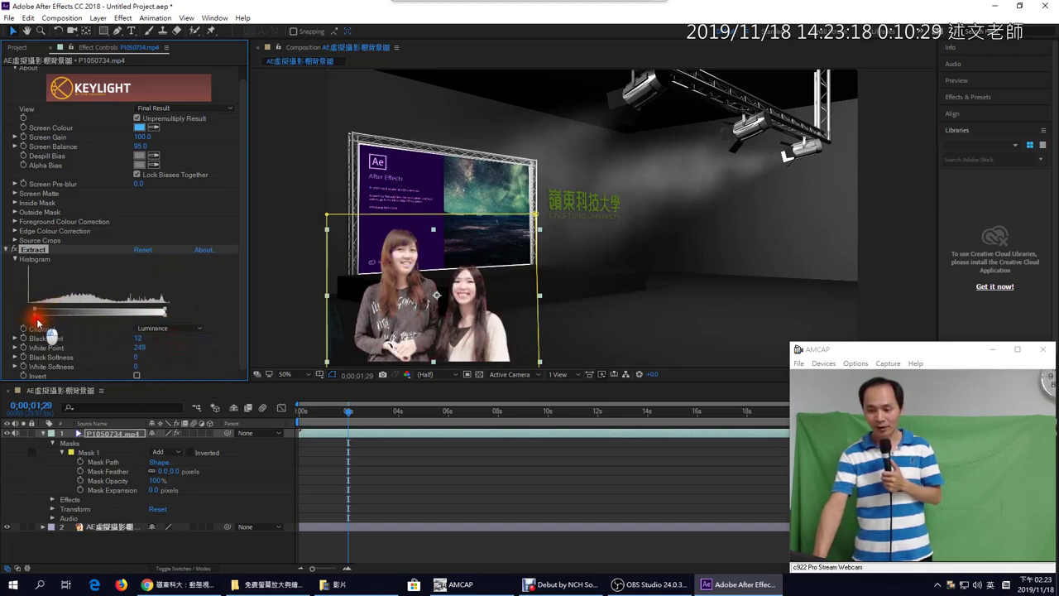
left_click(35, 251)
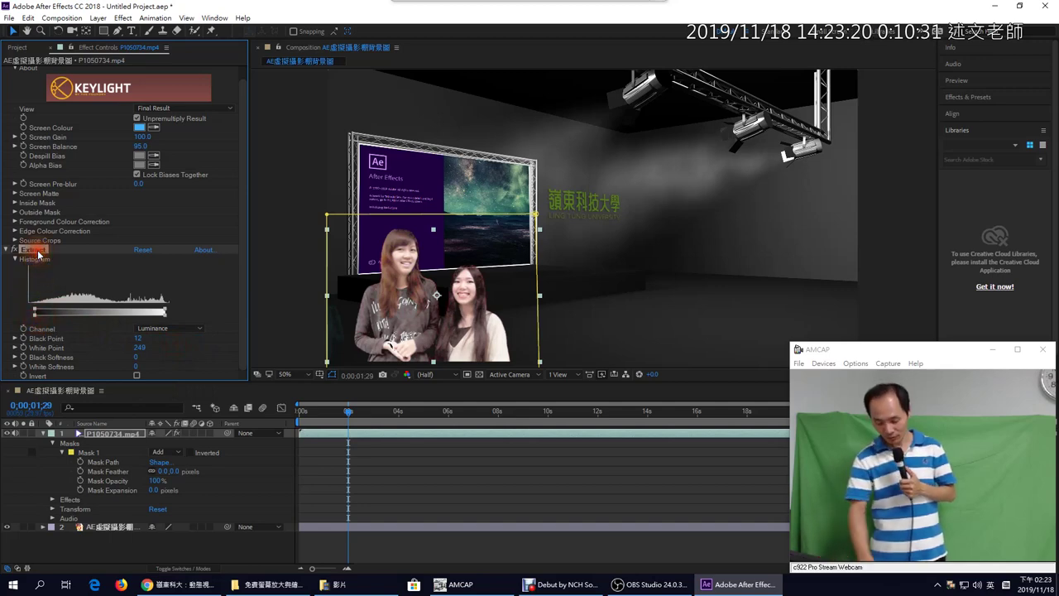
key("Delete")
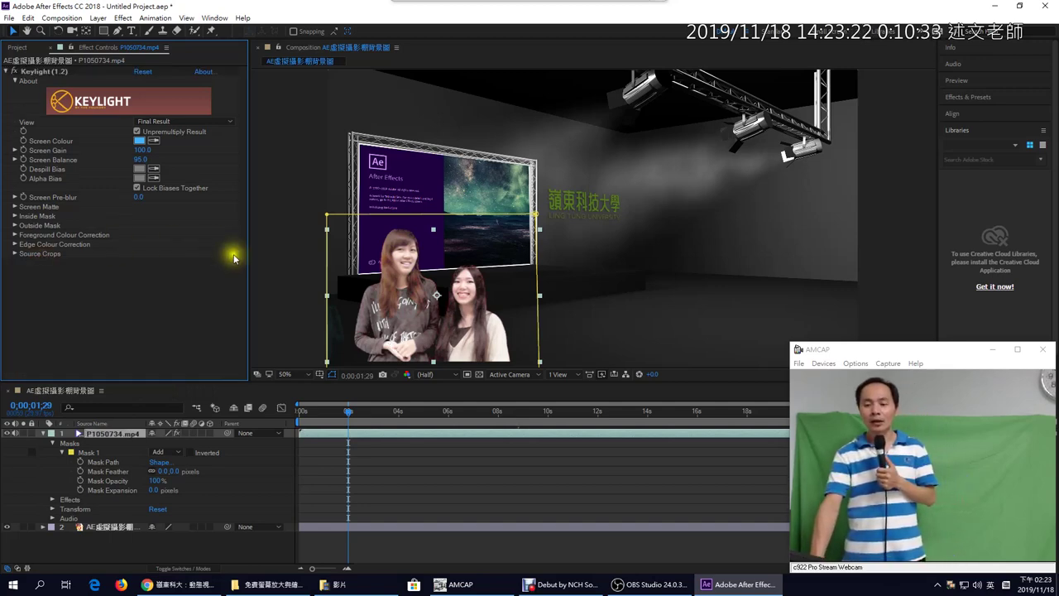
Switch to Chrome, open the course's 《AE教學》隨風而逝的消失！身體灰飛煙滅啦！ article and read its green-screen shooting section
left_click(199, 583)
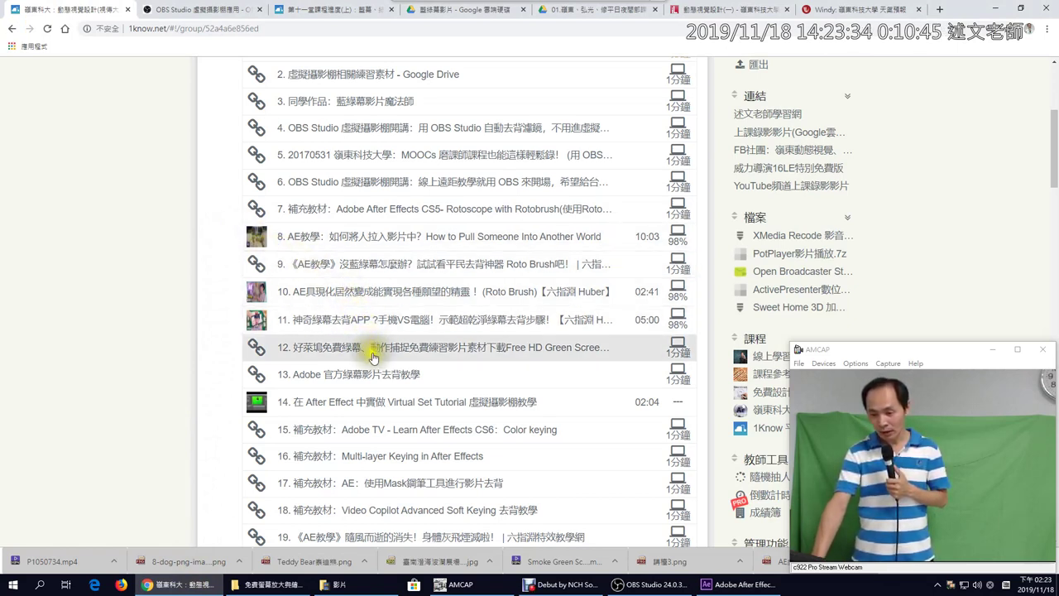
left_click(394, 247)
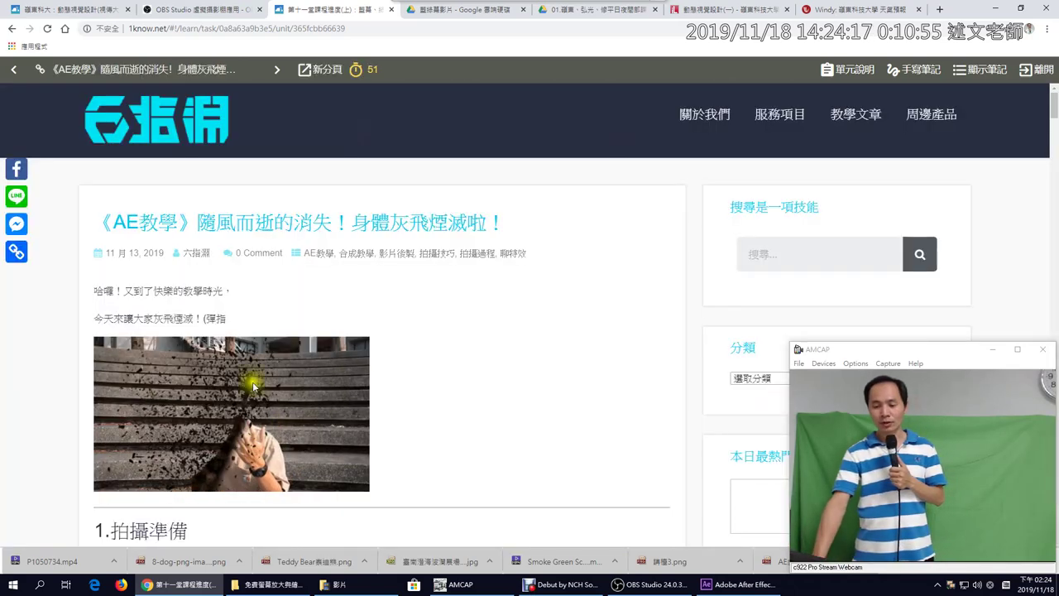
left_click(467, 400)
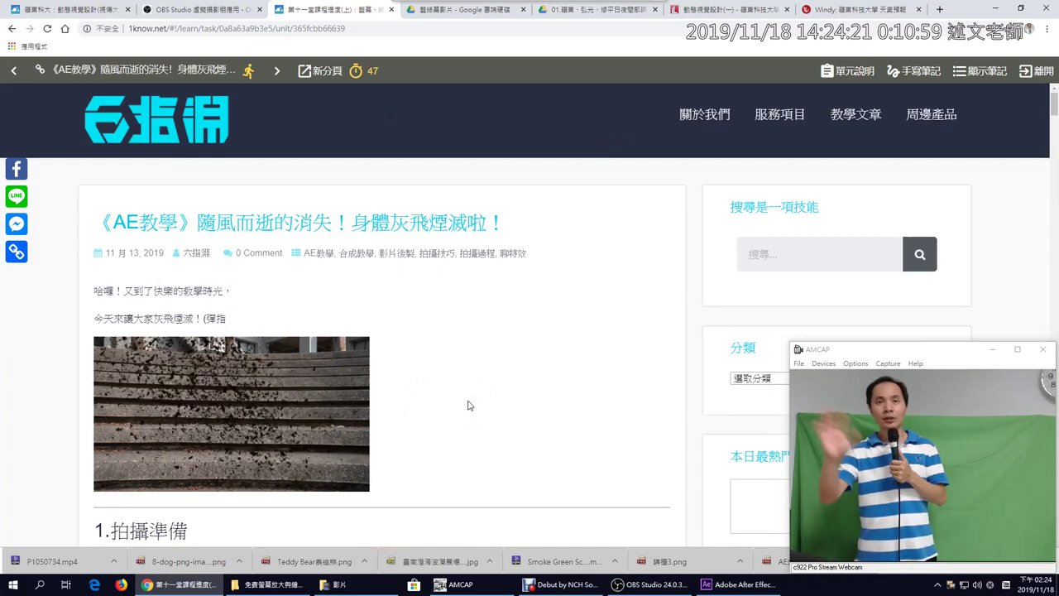
scroll(468, 405, "down", 8)
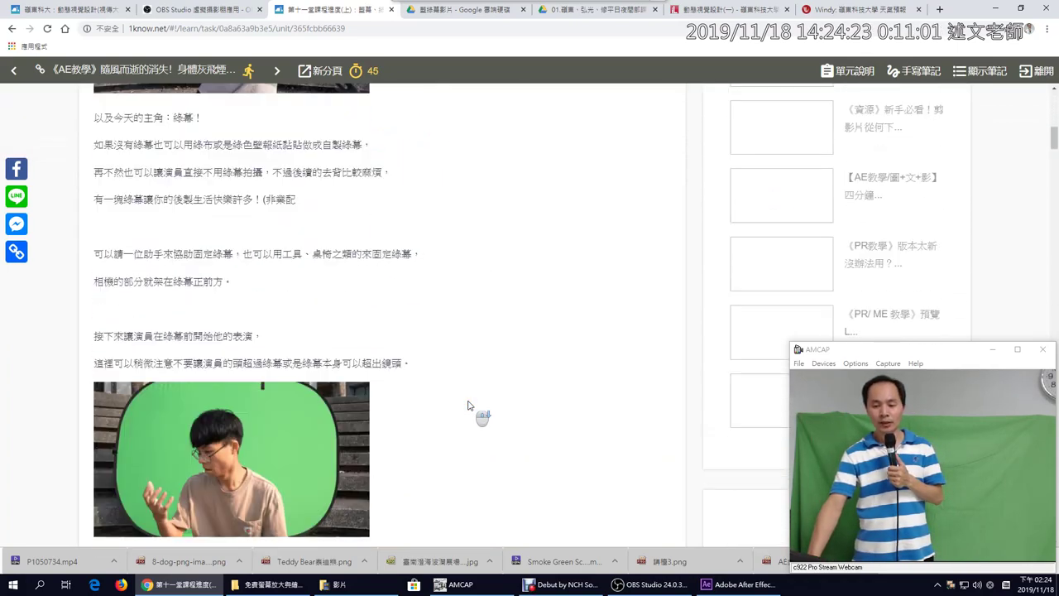
scroll(467, 405, "down", 2)
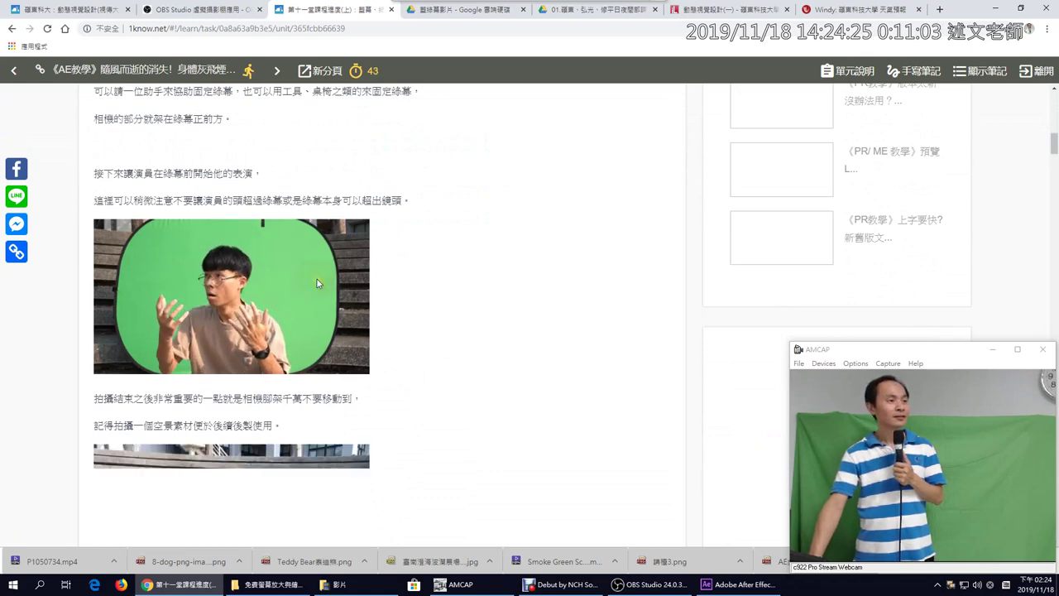